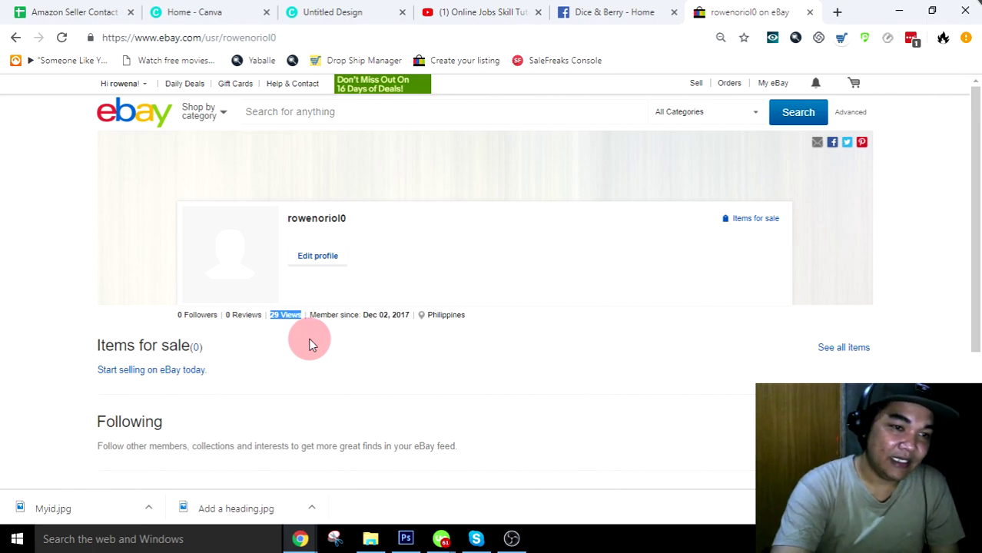
Switch to Photoshop and create a new blank document 1200 pixels wide and 270 pixels high
left_click(307, 340)
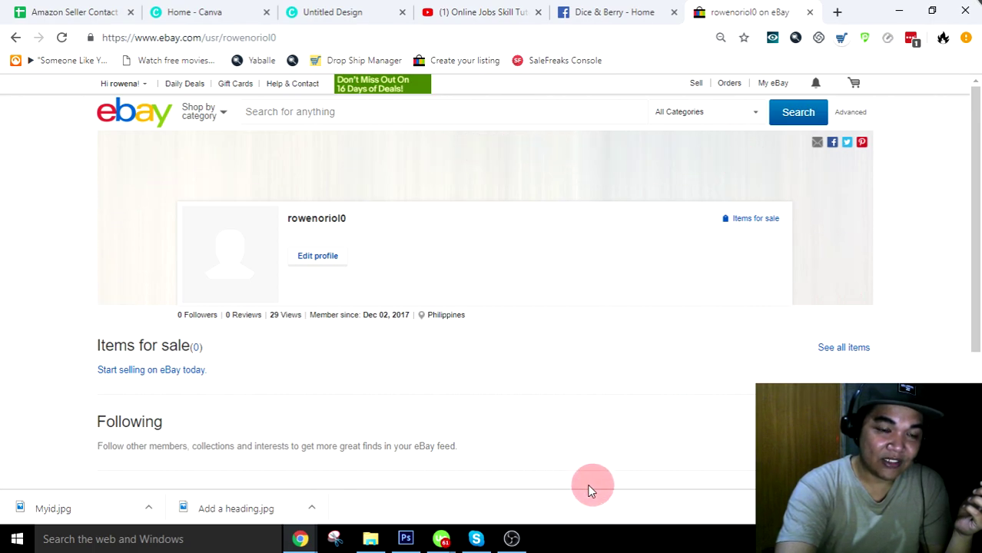
left_click(406, 538)
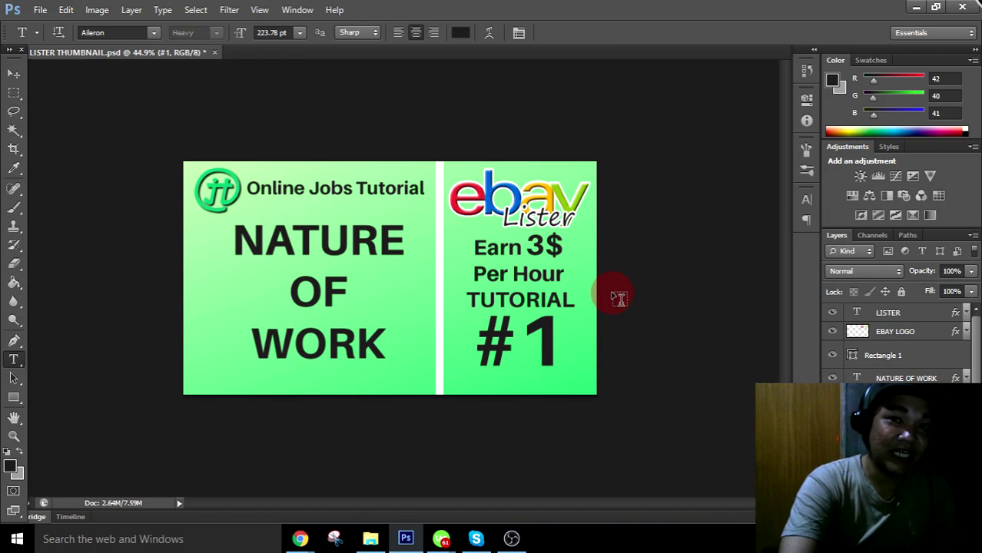
left_click(41, 12)
left_click(51, 28)
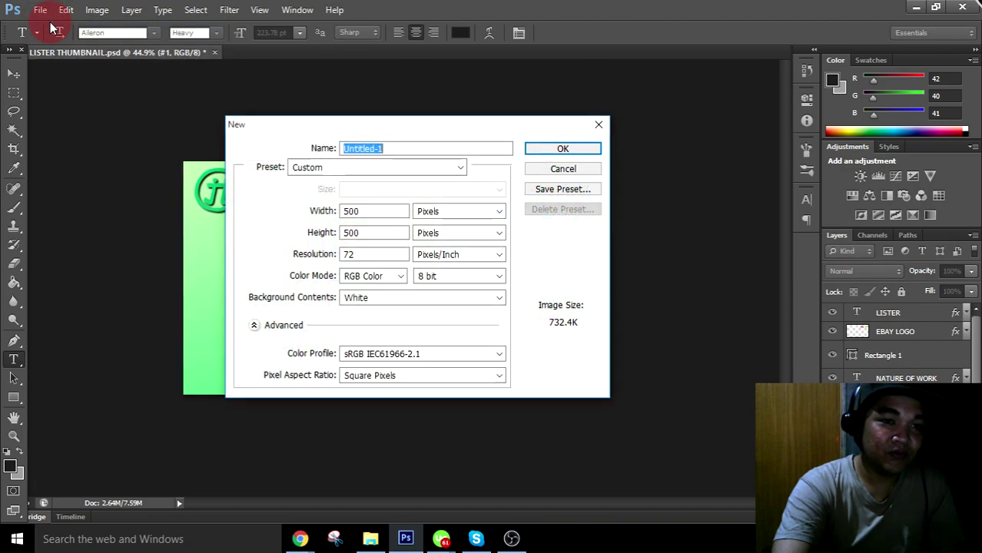
left_click(377, 207)
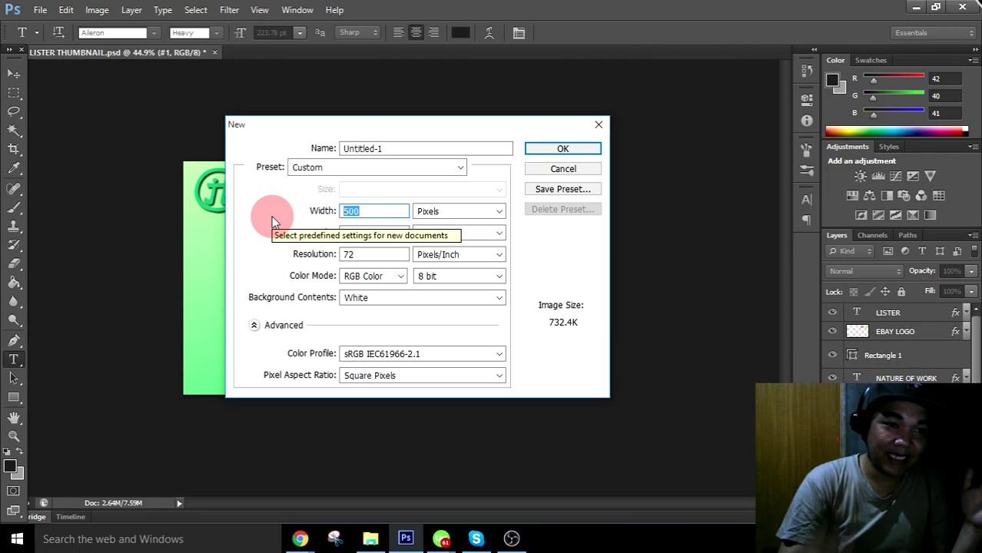
type("1200")
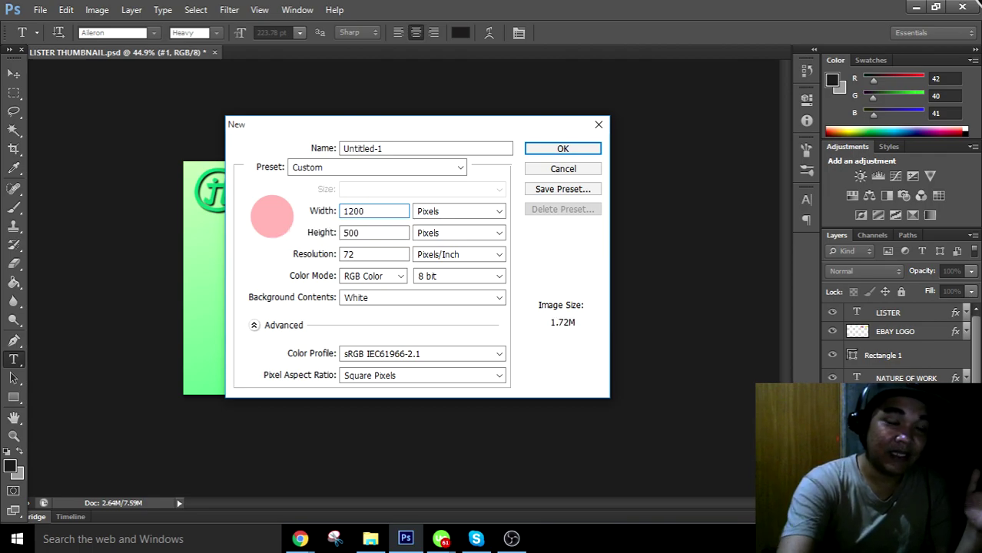
left_click(449, 212)
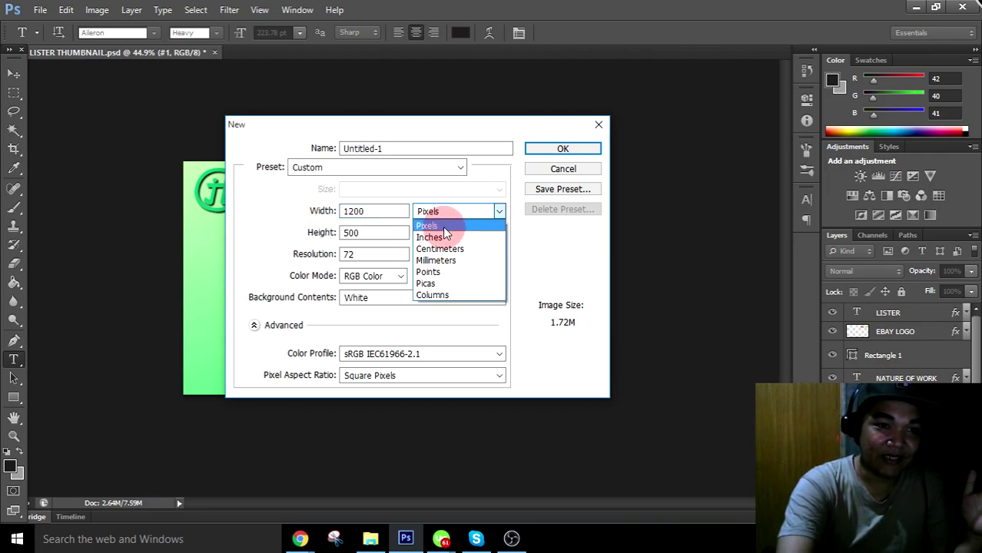
left_click(442, 224)
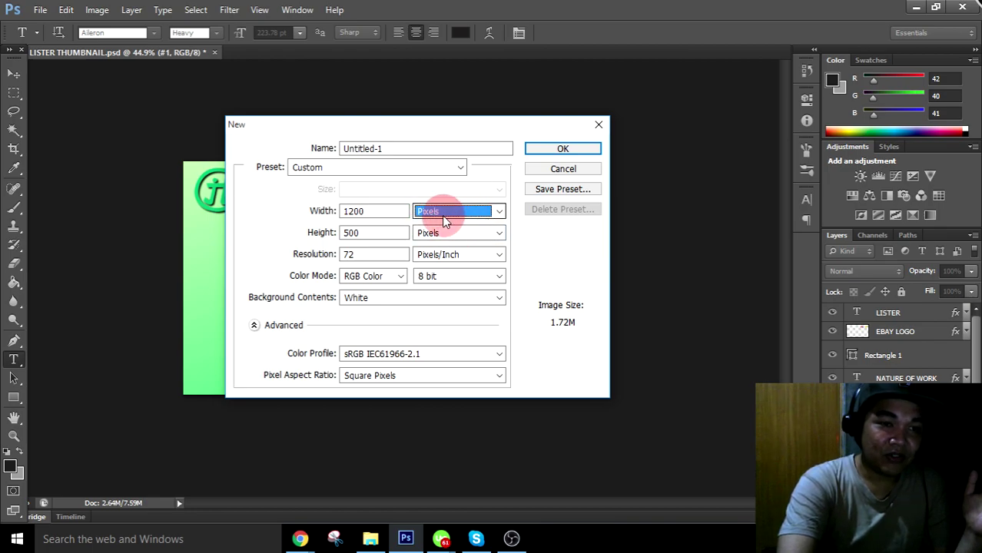
double_click(370, 232)
type("270")
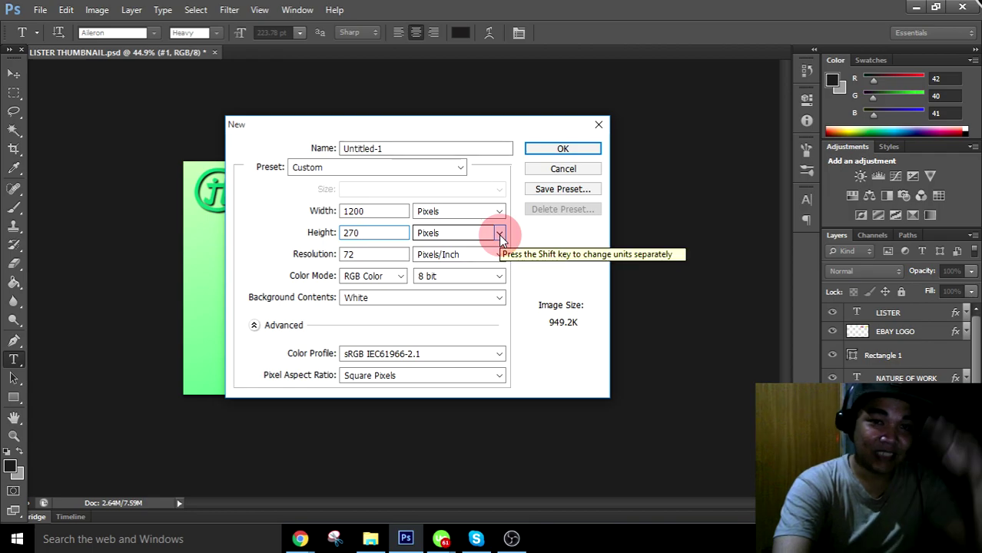
left_click(562, 150)
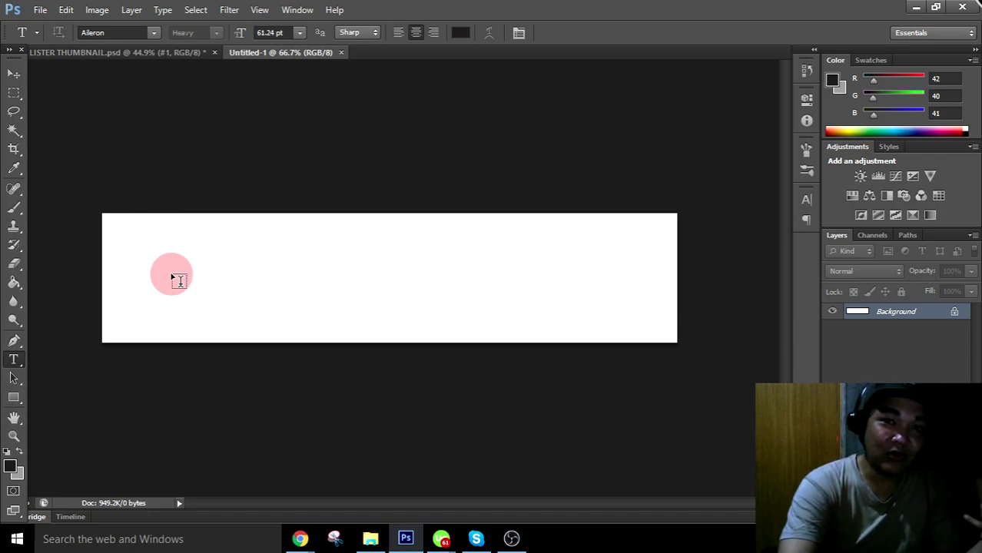
Switch to Chrome and run a Google image search for "Home improvement tools" in a new tab
mouse_move(300, 540)
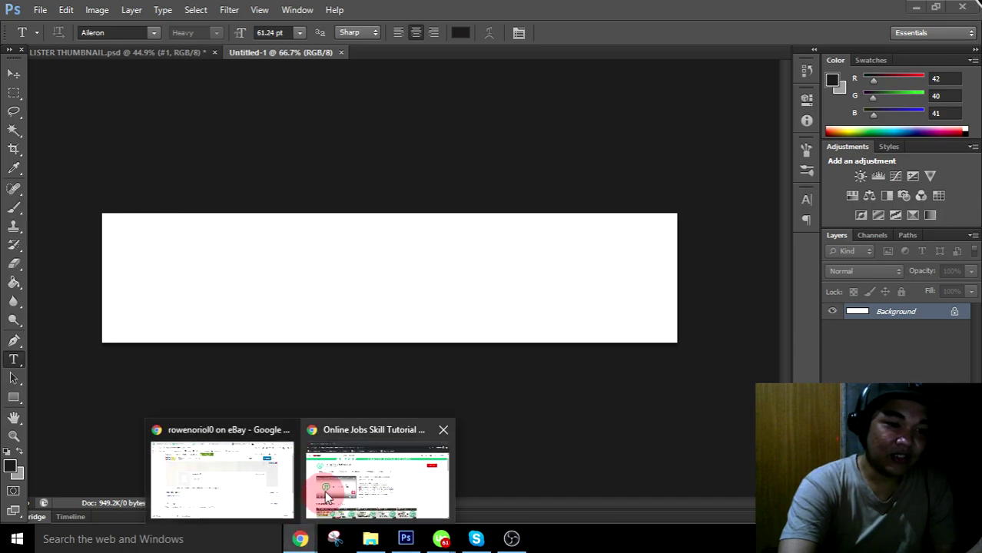
left_click(274, 473)
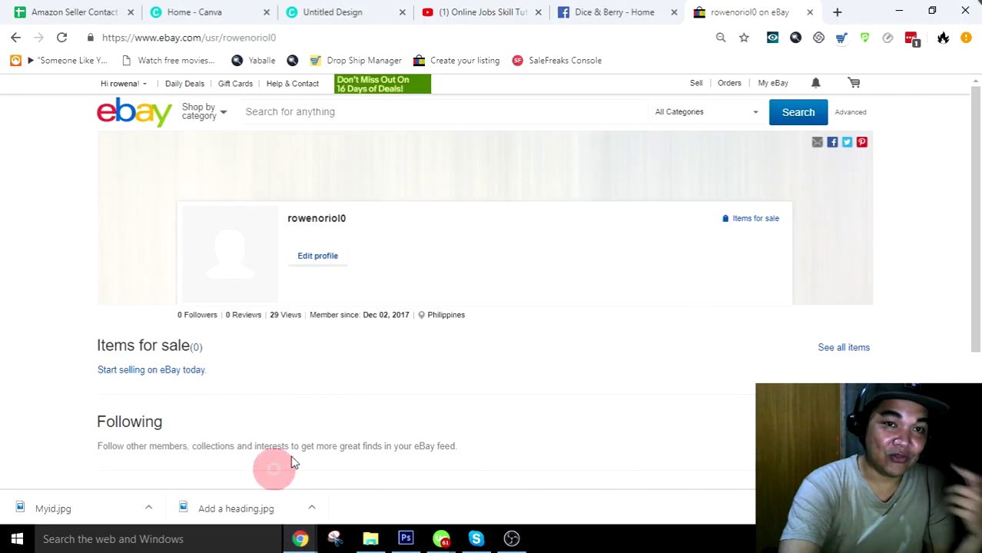
left_click(836, 13)
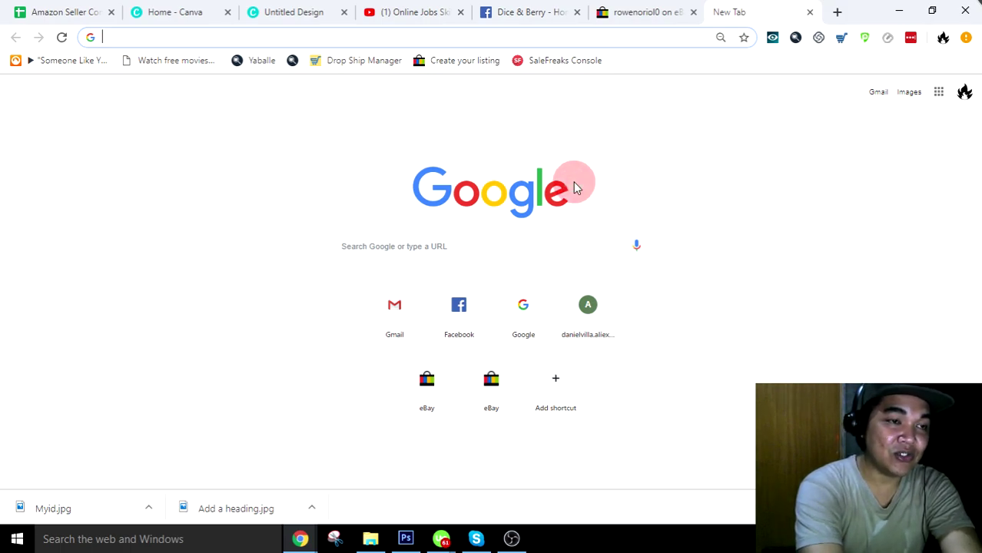
type("home im")
key("Return")
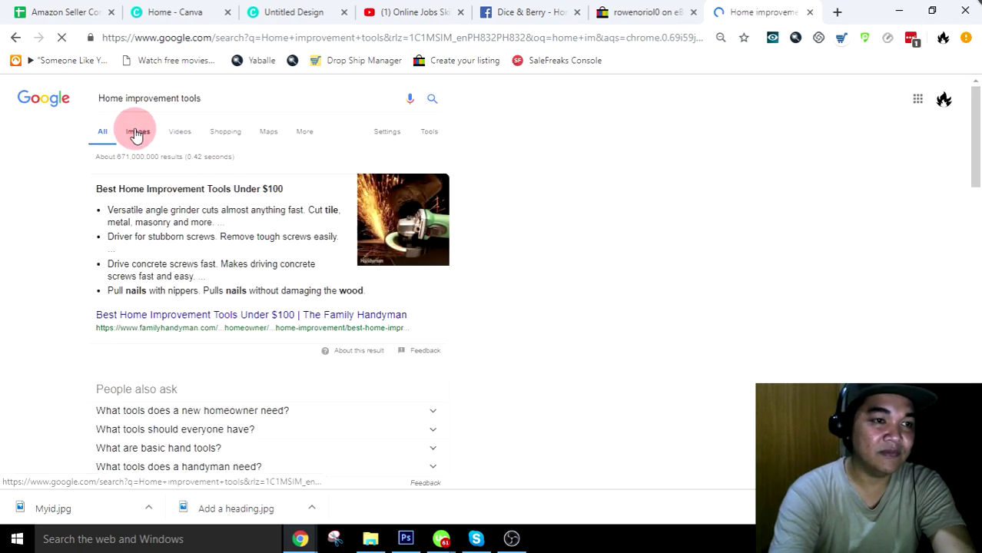
left_click(140, 133)
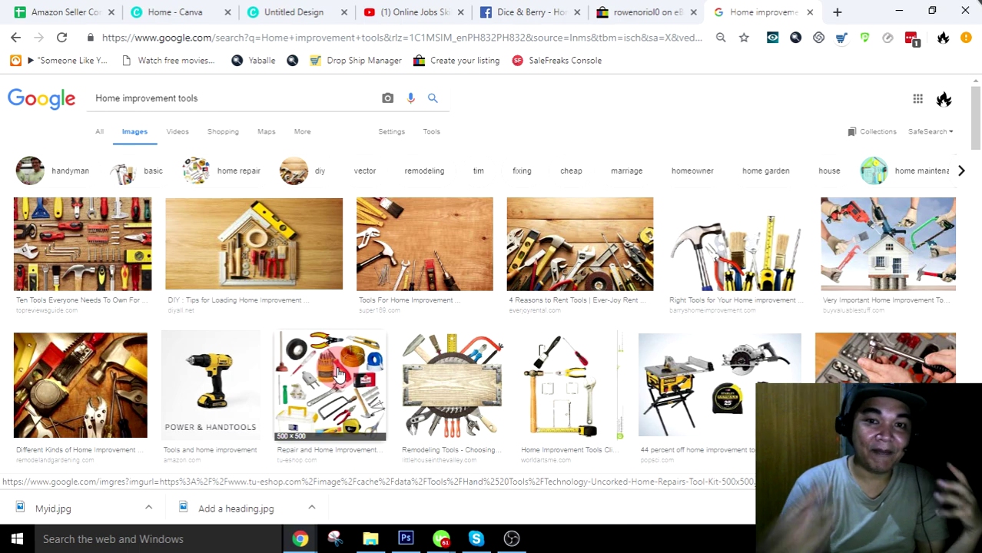
Browse the images related to the "Ten Tools Everyone Needs To Own" picture for a suitable banner photo
left_click(74, 253)
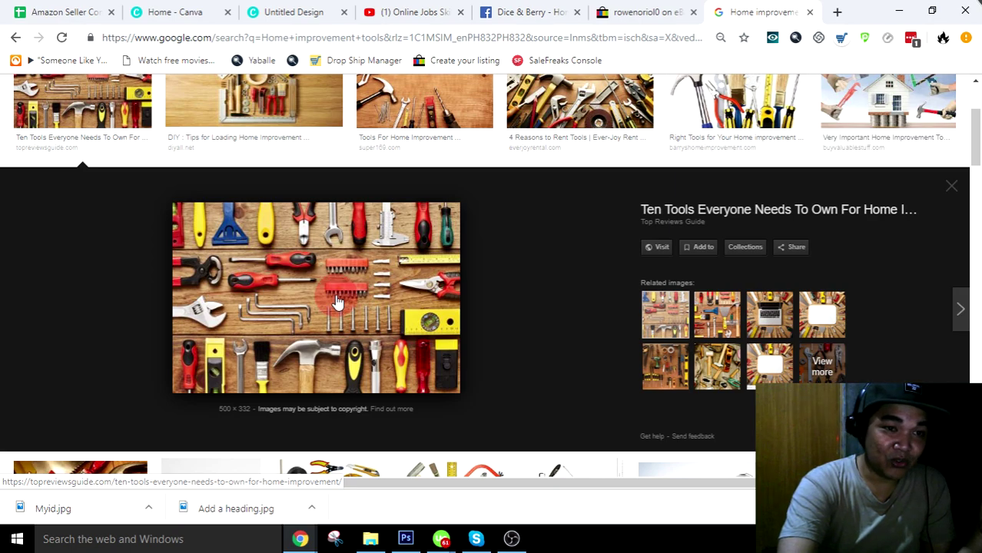
left_click(818, 367)
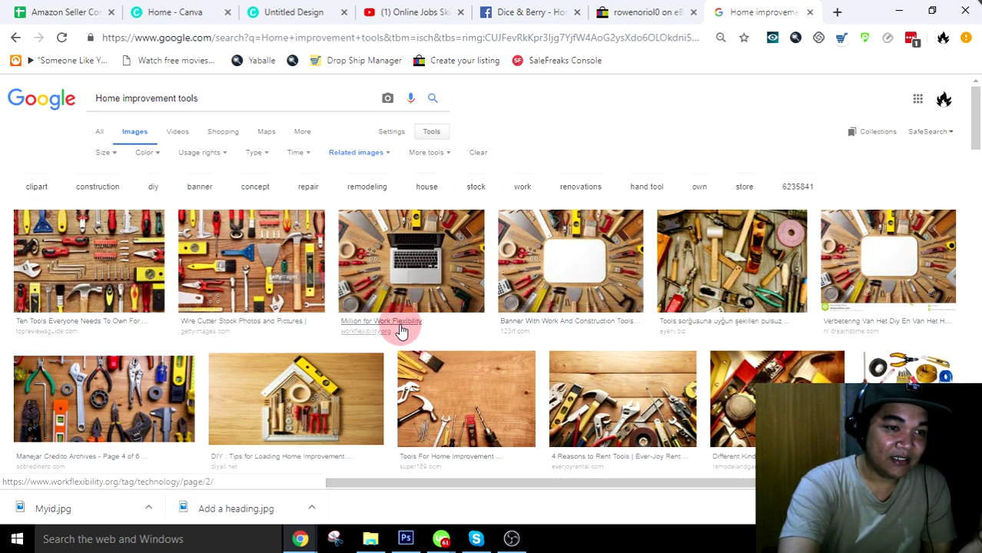
scroll(399, 331, "down", 3)
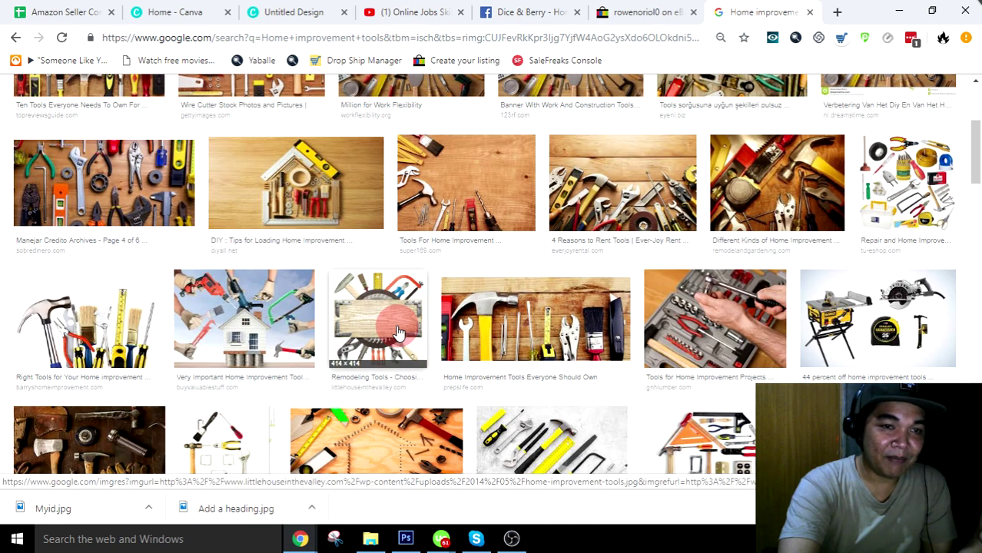
scroll(397, 332, "down", 3)
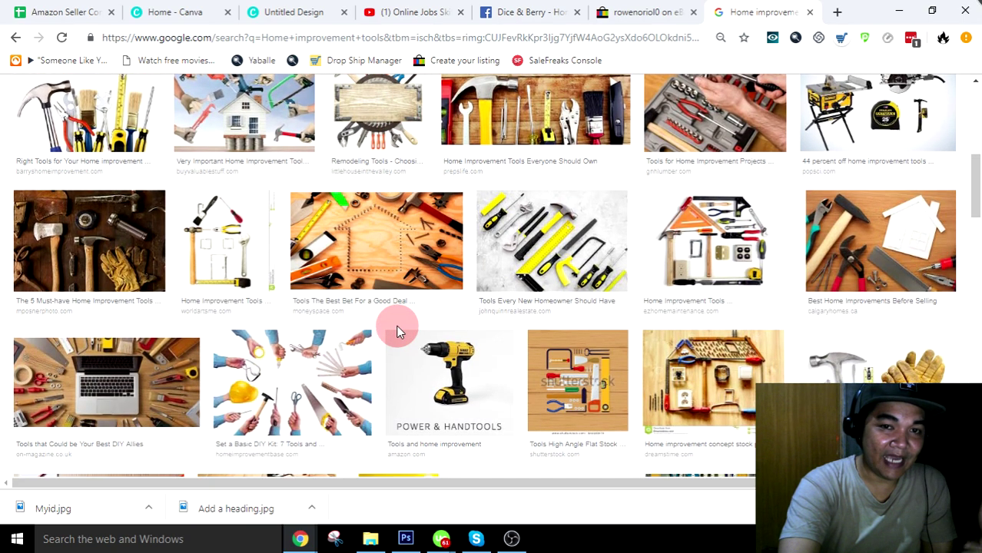
scroll(397, 332, "down", 6)
scroll(397, 332, "down", 2)
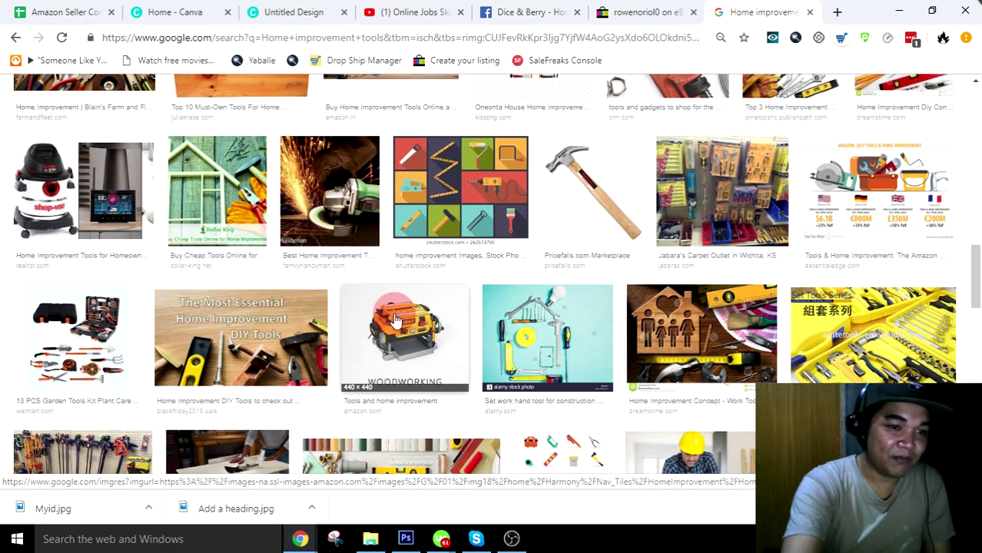
scroll(396, 320, "up", 12)
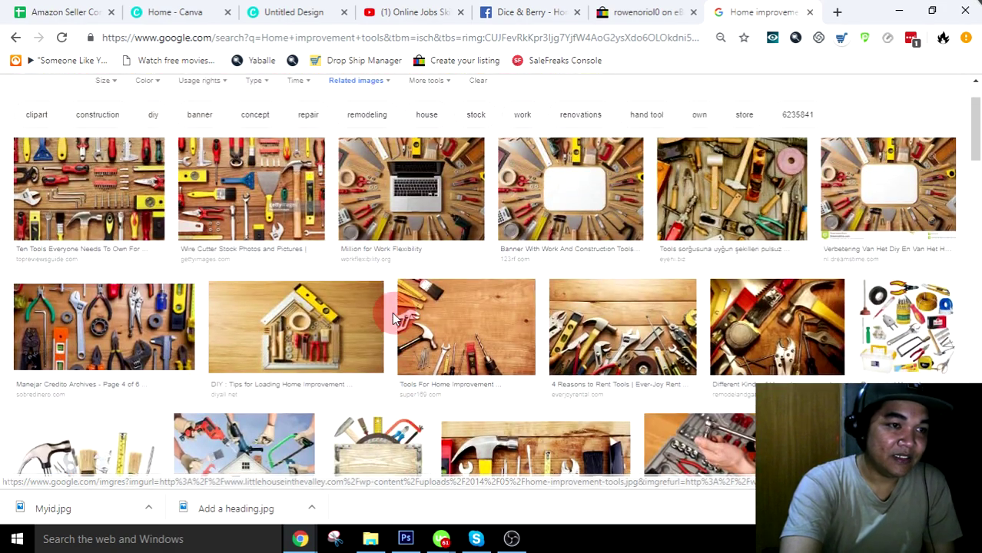
Save the "Ten Tools Everyone Needs To Own" picture to the Desktop as Myid.jpg, replacing the existing file
left_click(100, 211)
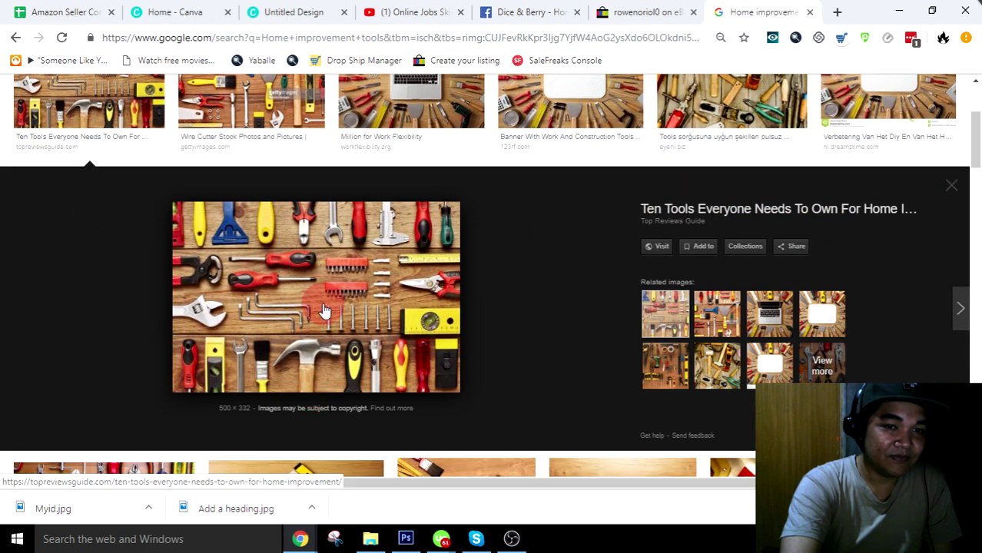
right_click(323, 310)
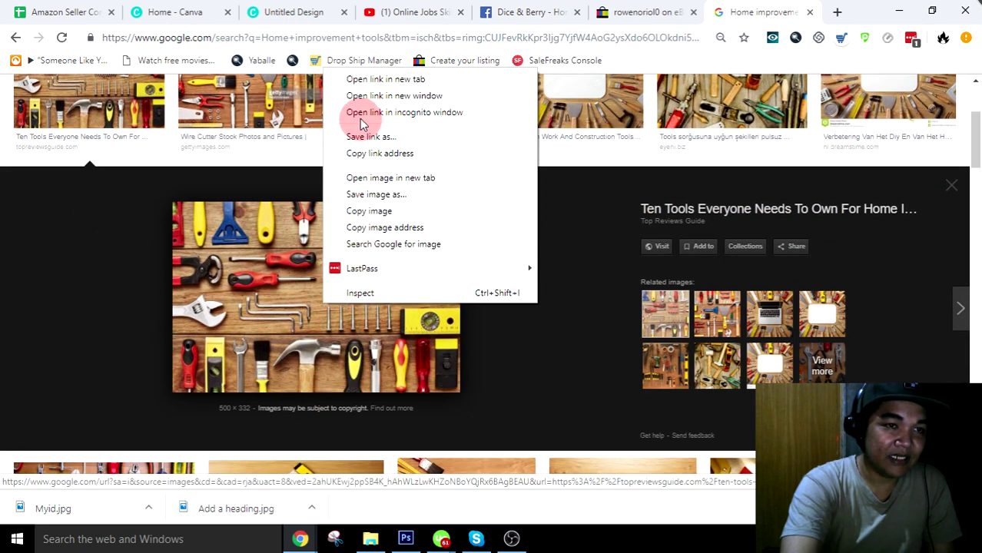
left_click(390, 193)
double_click(392, 192)
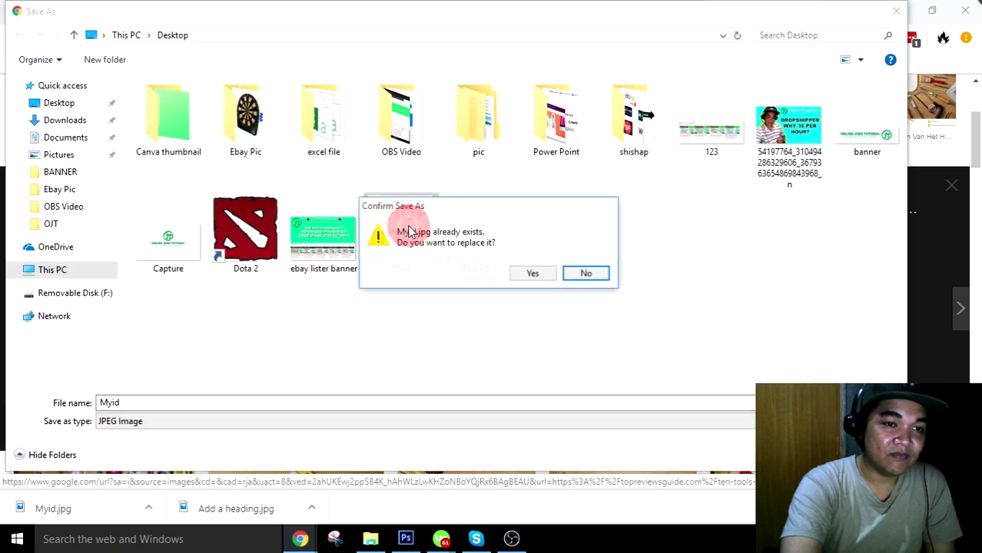
left_click(538, 273)
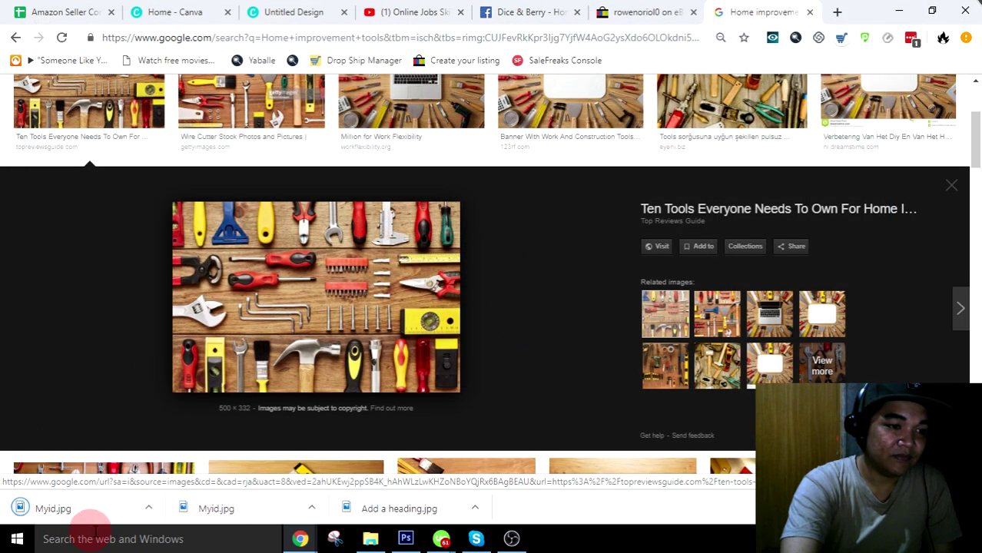
Switch to Photoshop and place the Myid JPG file from the Desktop into the blank banner document
left_click(406, 538)
left_click(40, 9)
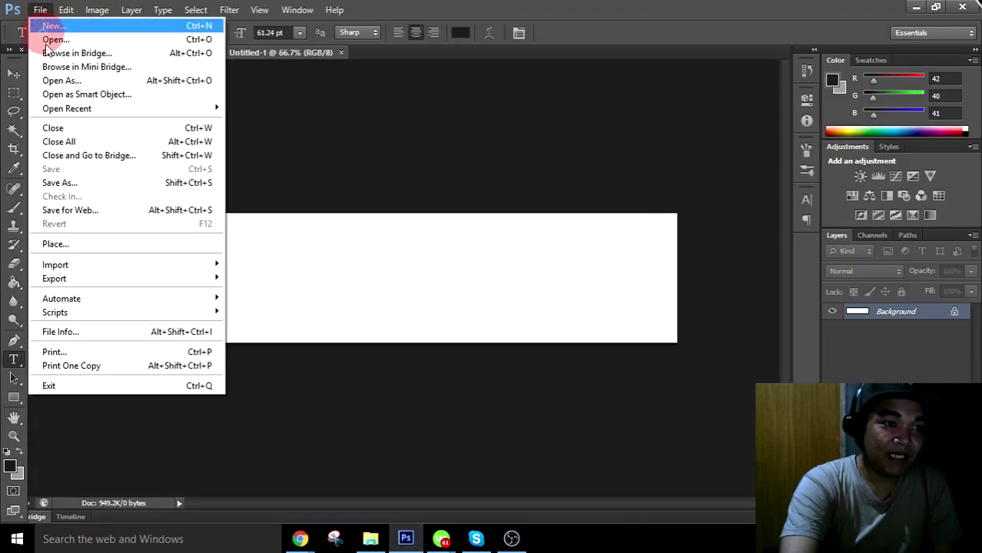
left_click(78, 244)
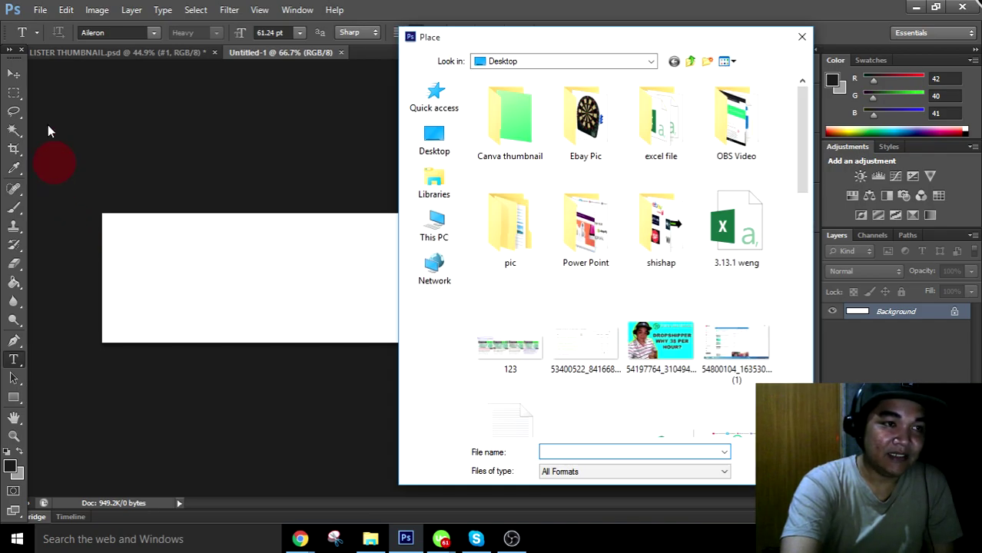
left_click(444, 136)
scroll(574, 169, "down", 10)
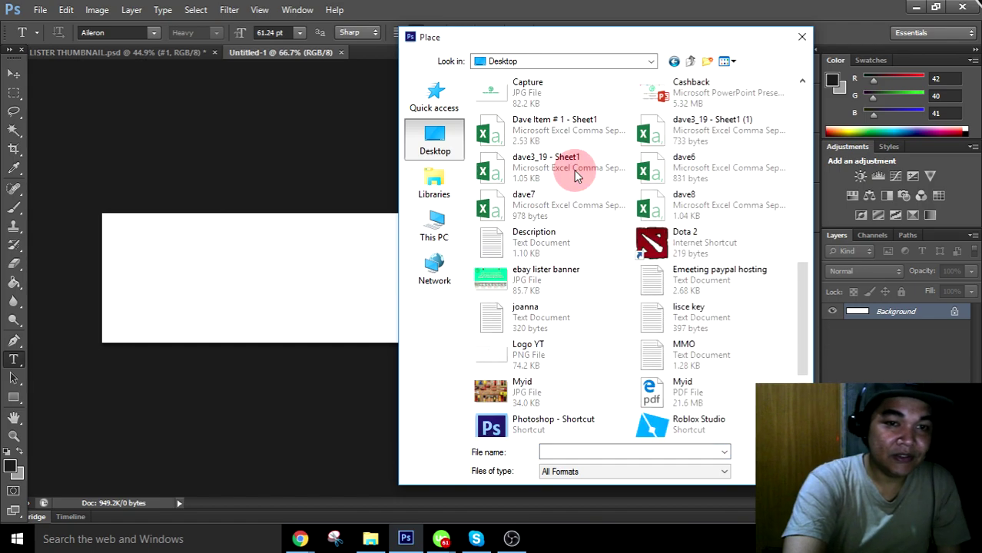
scroll(574, 171, "down", 3)
left_click(495, 240)
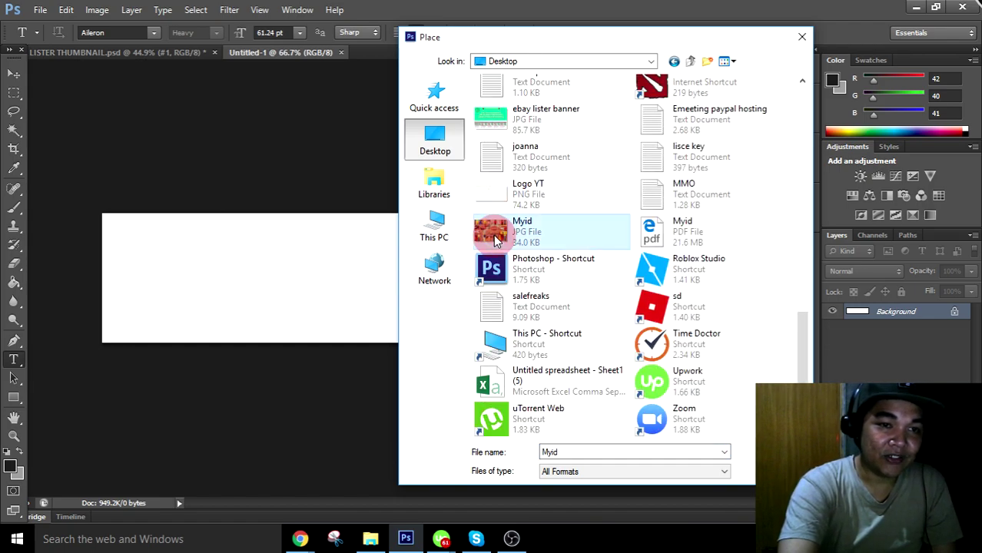
double_click(496, 240)
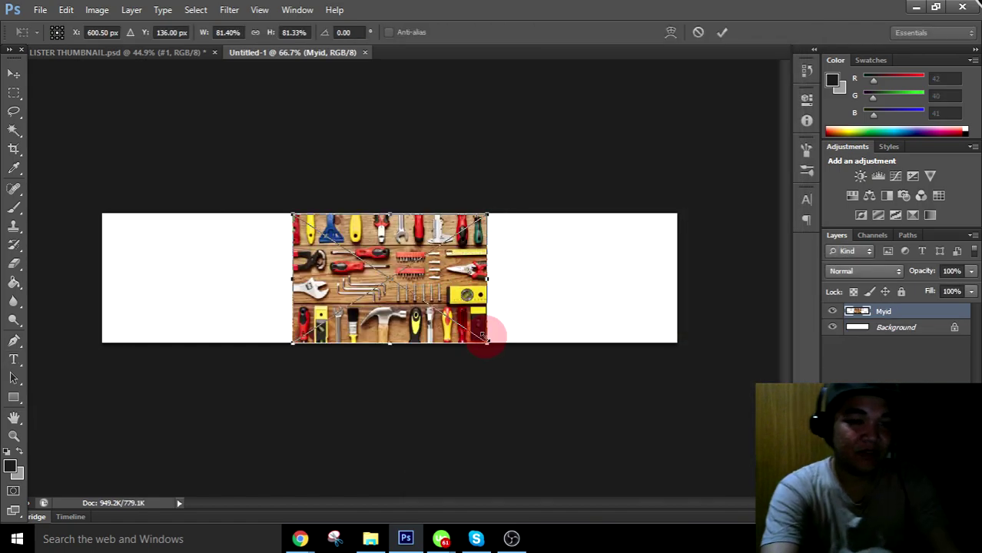
Scale the placed tools picture to about 82%, align it with the canvas's left edge, and commit the placement
mouse_move(486, 345)
left_mouse_down()
mouse_move(728, 389)
mouse_move(588, 383)
mouse_move(477, 353)
left_mouse_up()
left_click_drag(454, 310, 265, 308)
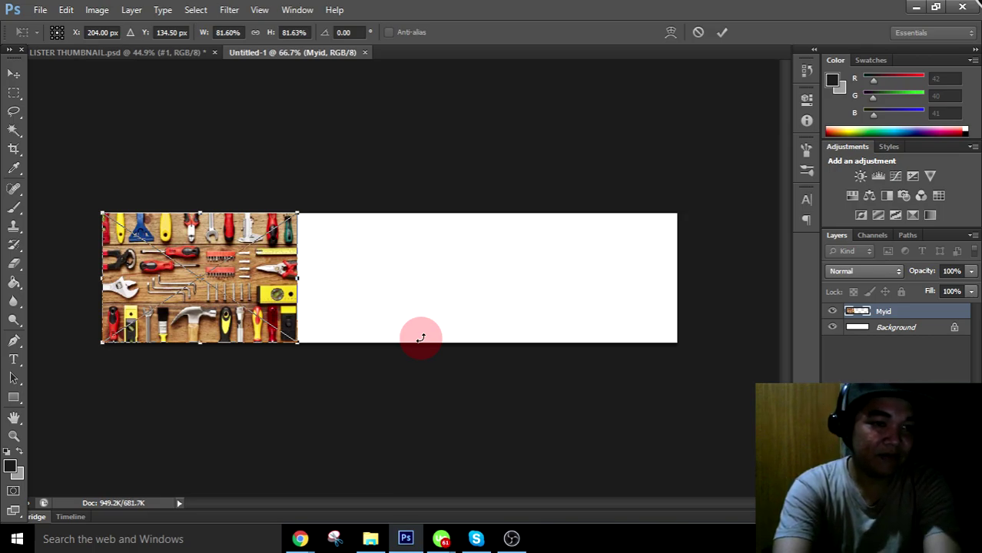
key("Return")
key("t")
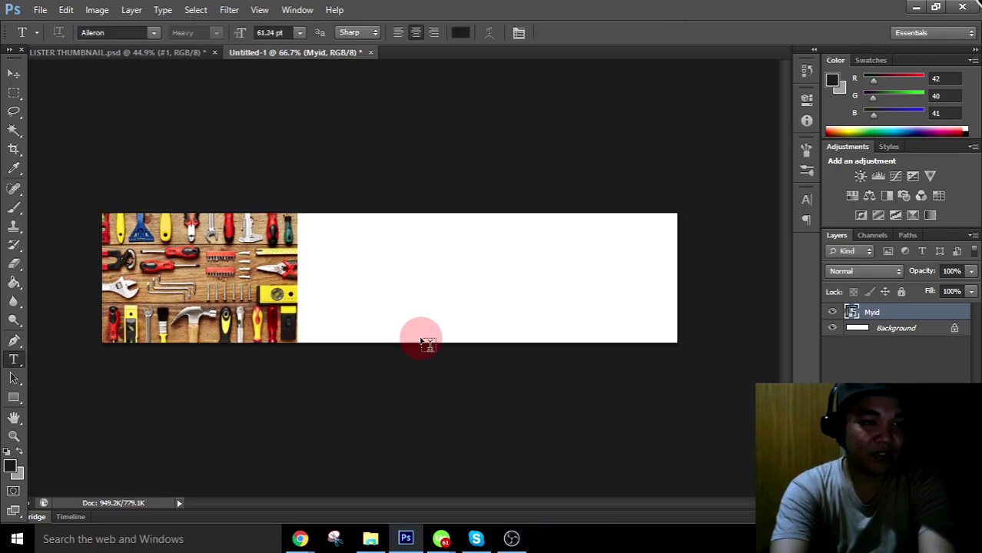
right_click(918, 313)
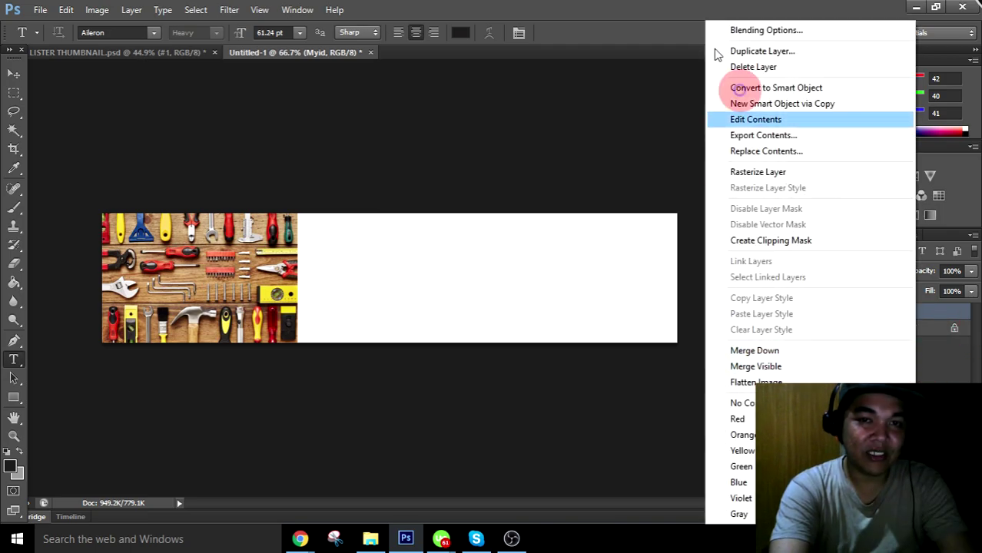
left_click(762, 51)
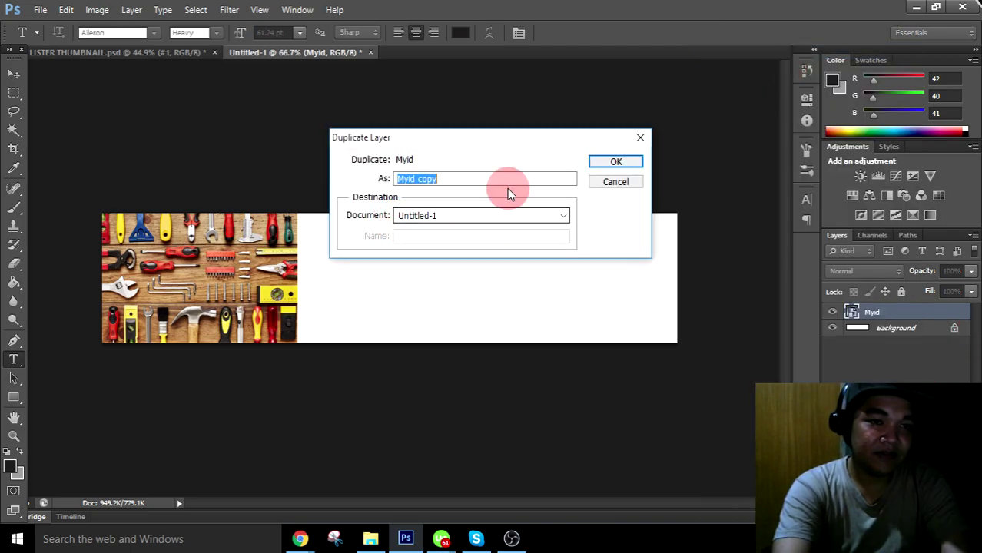
left_click(616, 182)
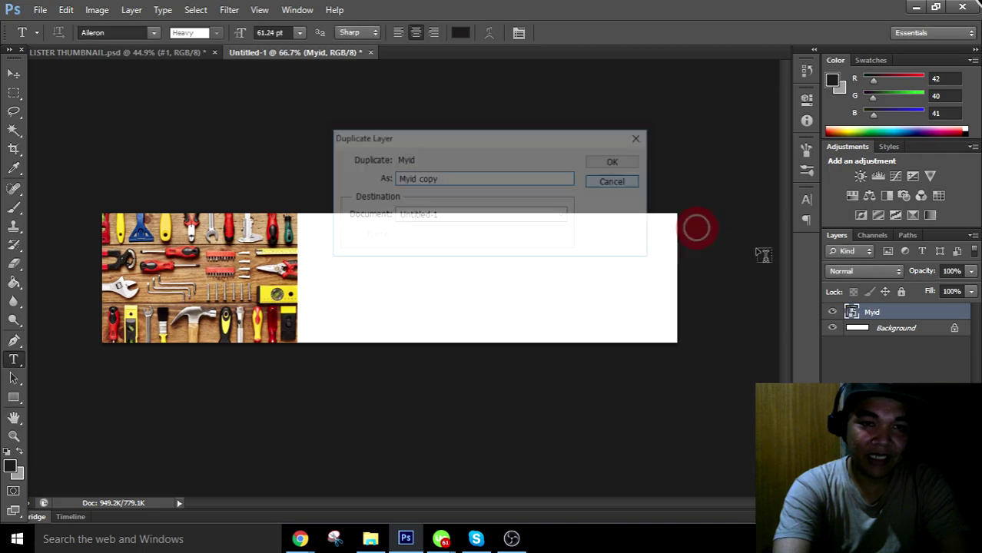
Duplicate the Myid layer and move the copy so it sits directly against the original picture's right edge
right_click(892, 320)
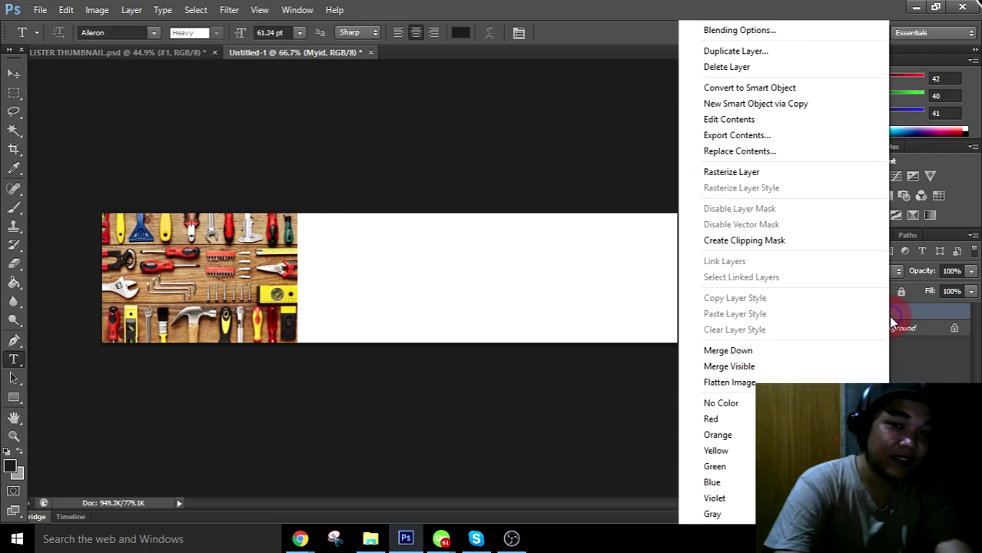
left_click(749, 51)
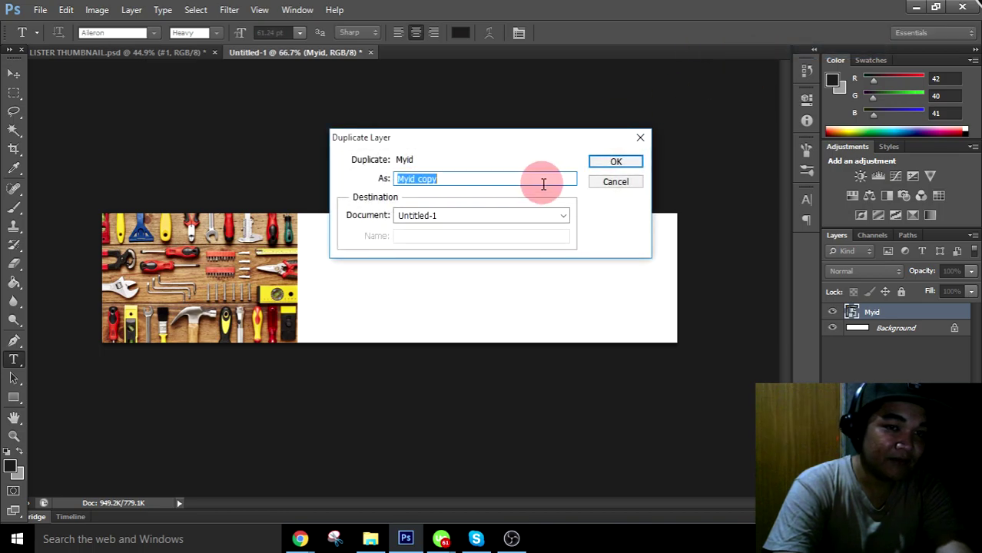
left_click(616, 162)
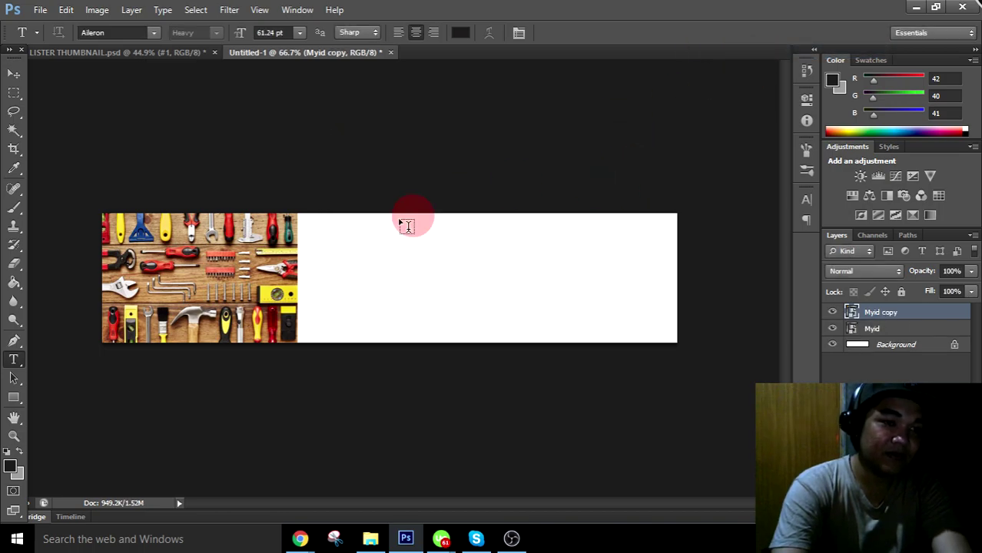
left_click(20, 77)
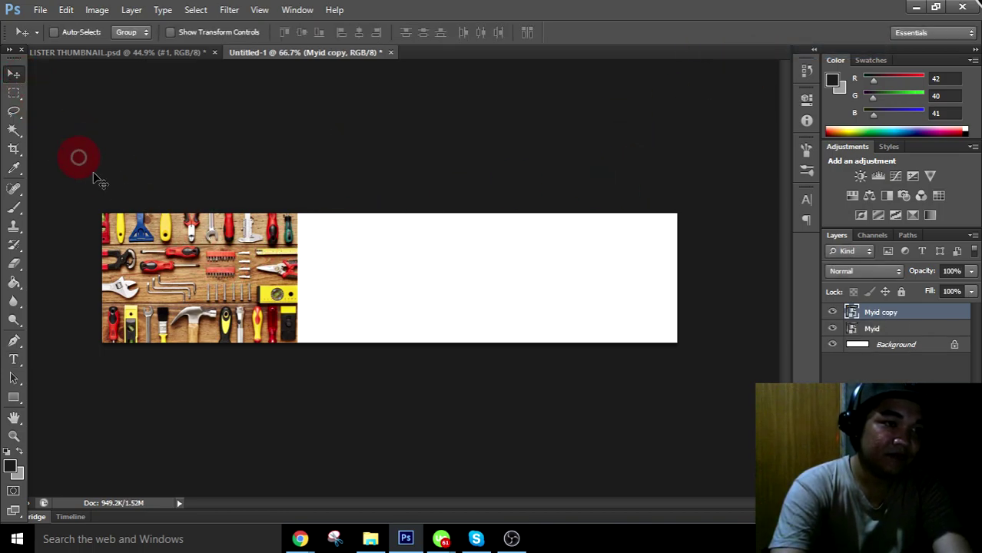
left_click_drag(176, 268, 371, 268)
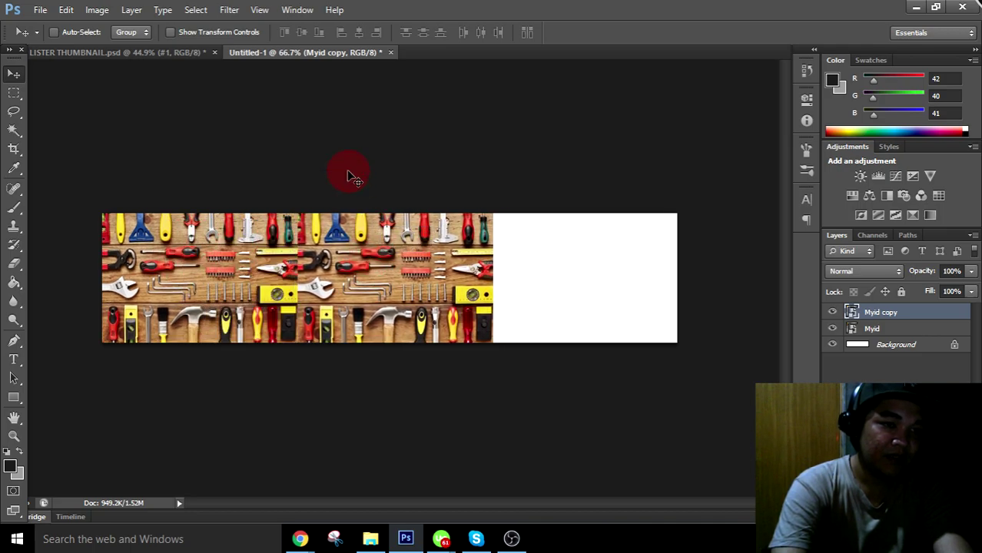
Rotate the copied tools picture 180° in place with Free Transform and commit it
key("ctrl+t")
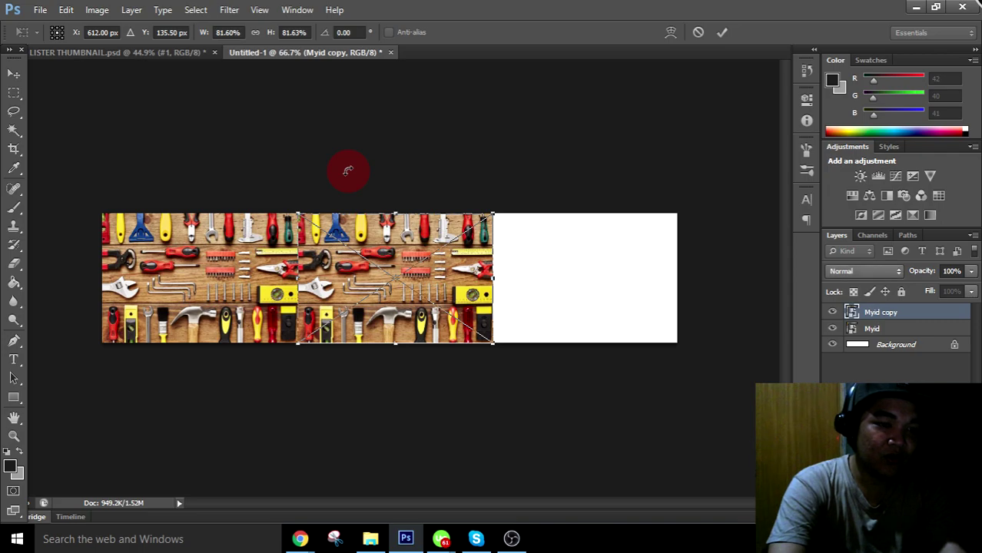
left_click_drag(388, 151, 427, 378)
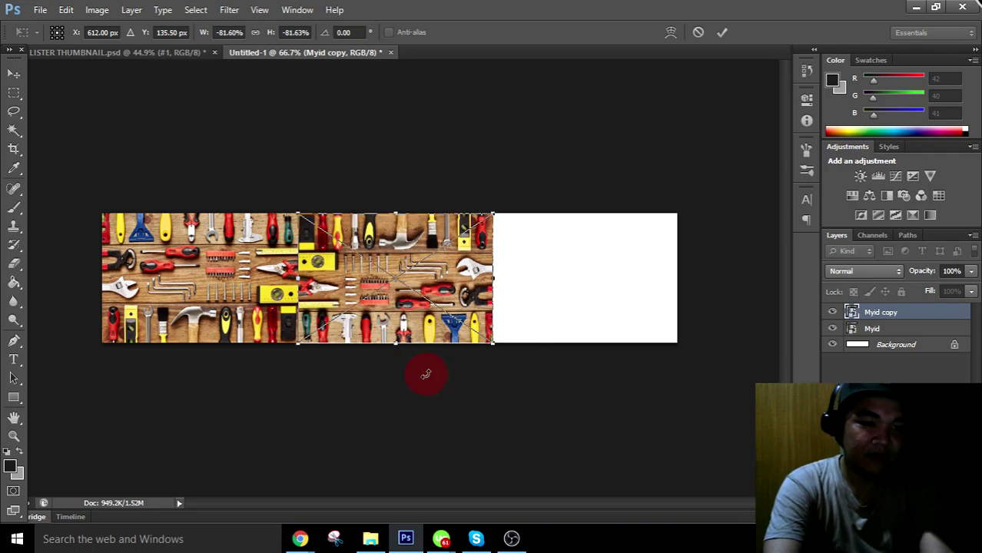
key("Return")
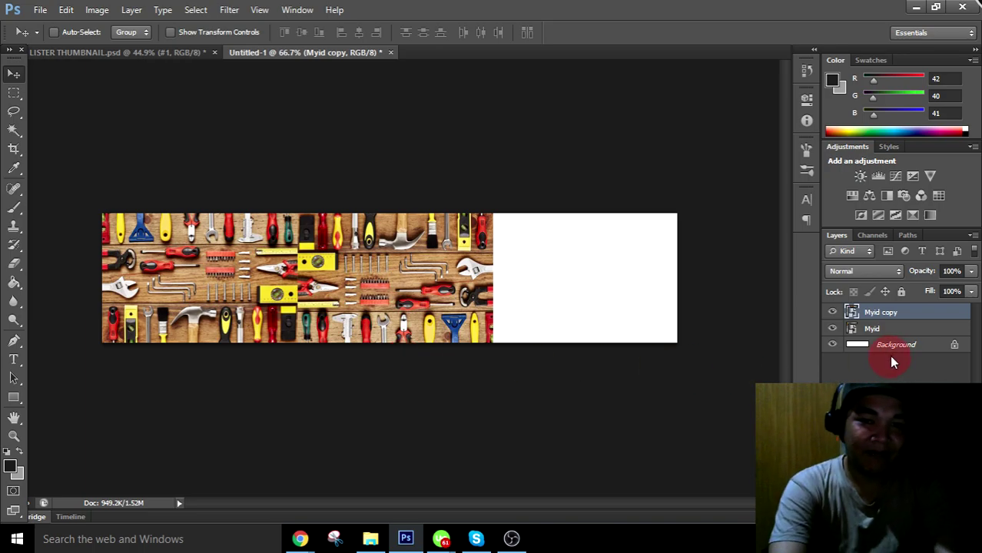
Duplicate the Myid layer again and move the second copy over the banner's remaining white area
left_click(893, 332)
right_click(892, 331)
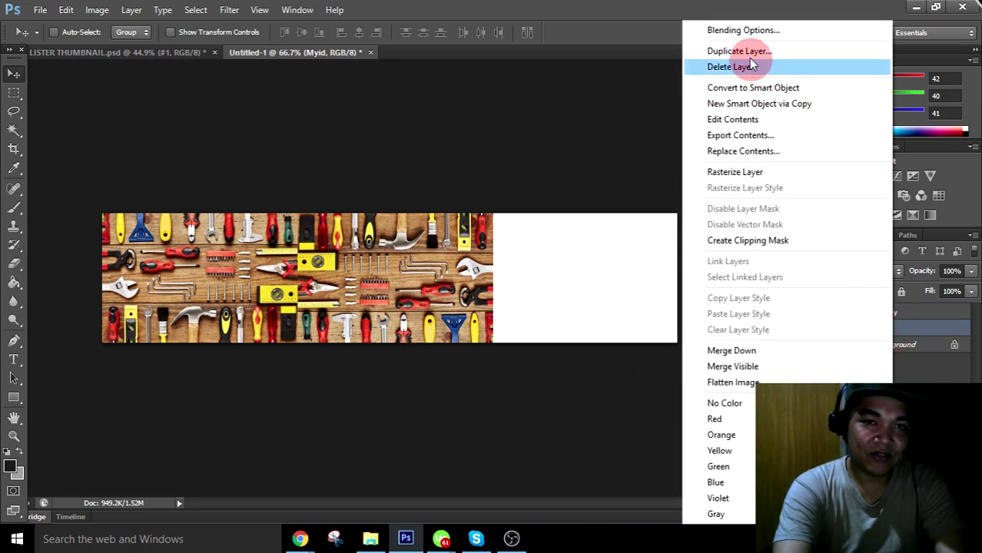
left_click(752, 54)
left_click(615, 161)
left_click_drag(188, 274, 582, 279)
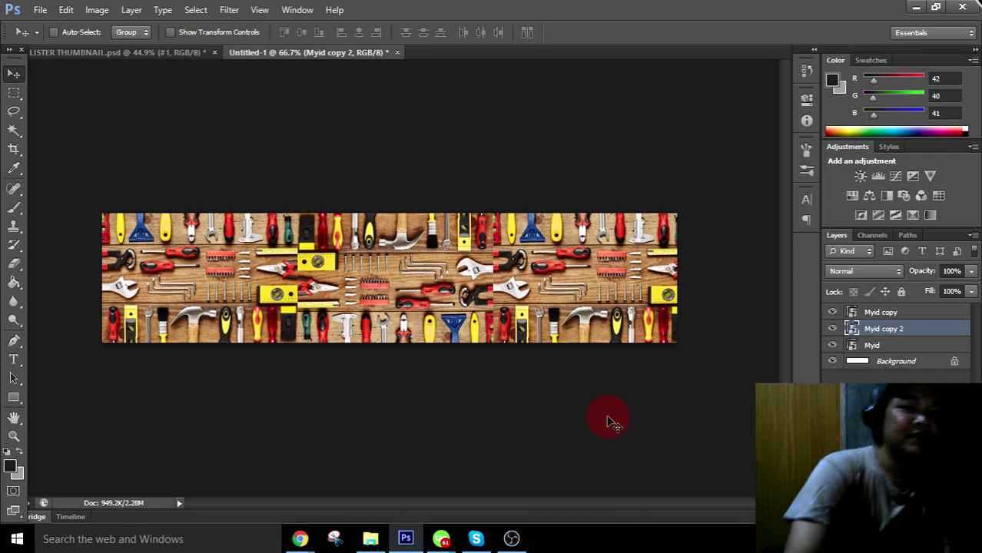
Save the banner as a JPEG to the Desktop as Myid.jpg, replacing the existing file and accepting the JPEG options
left_click(40, 10)
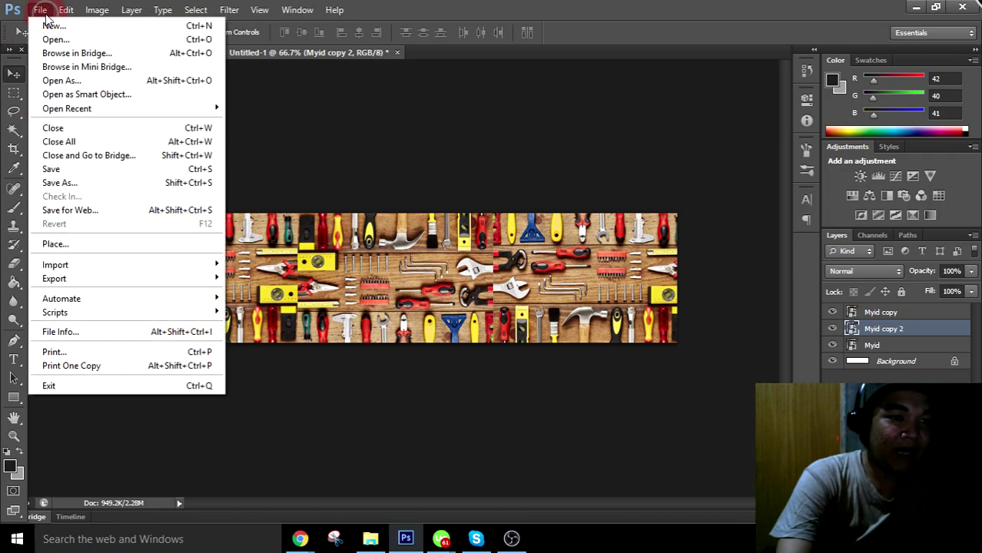
left_click(90, 185)
left_click(632, 312)
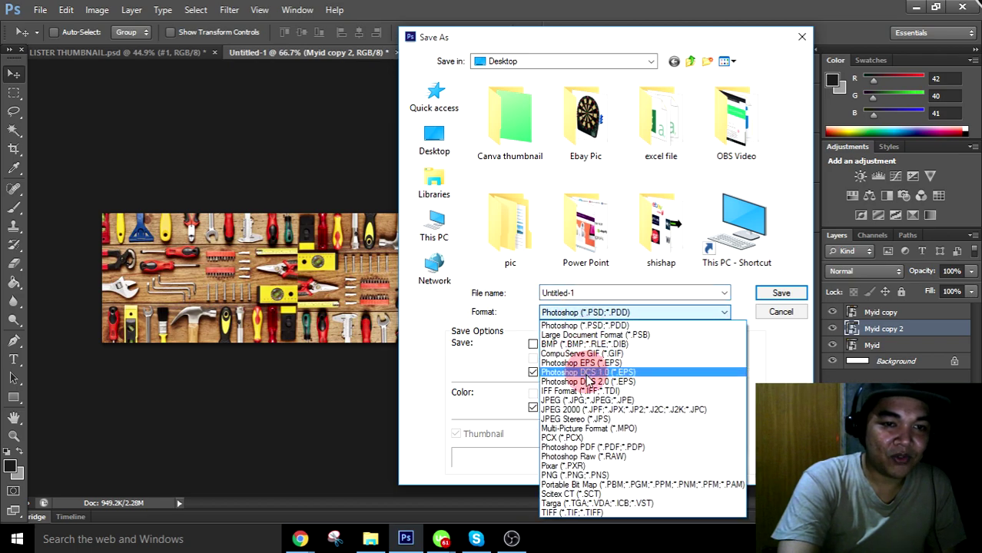
left_click(597, 401)
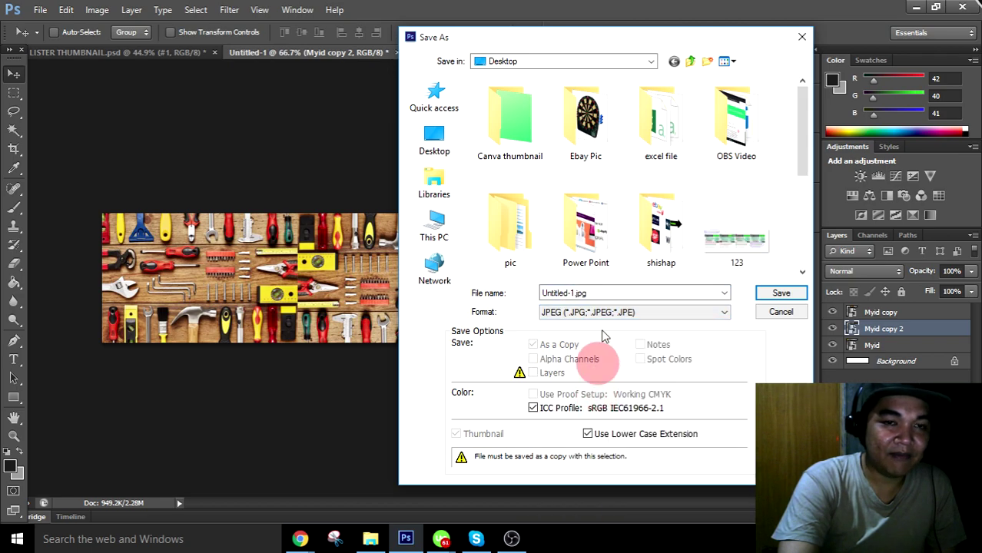
left_click(434, 138)
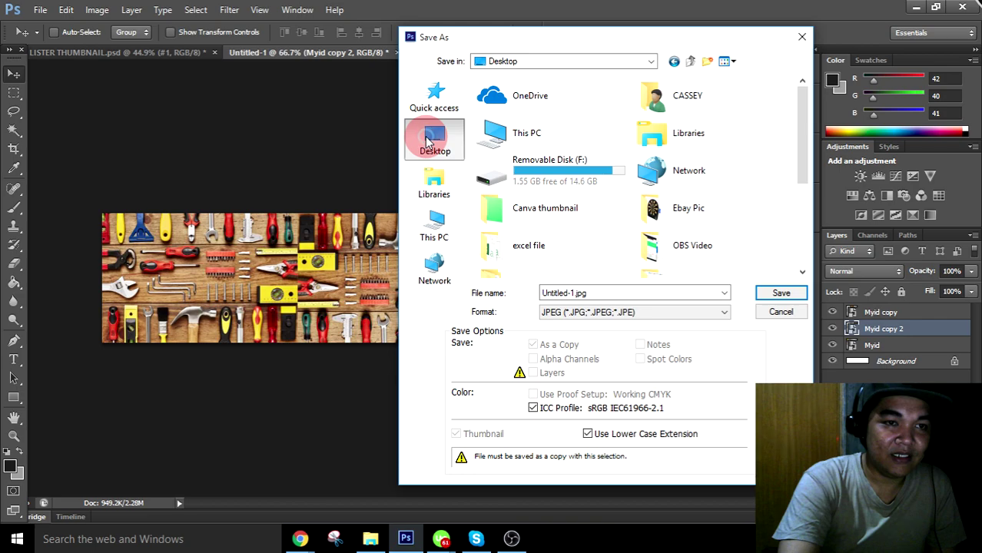
scroll(604, 175, "down", 3)
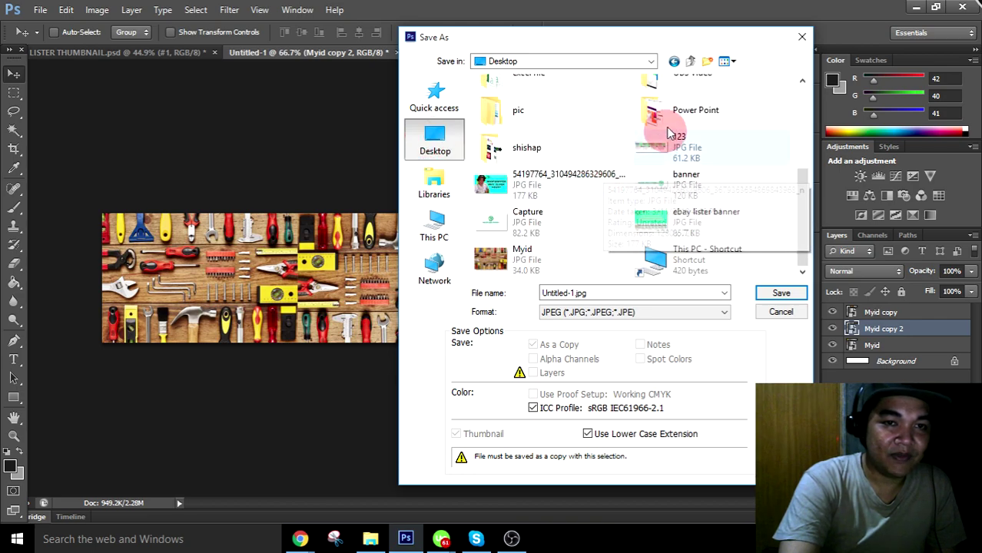
double_click(491, 263)
left_click(452, 216)
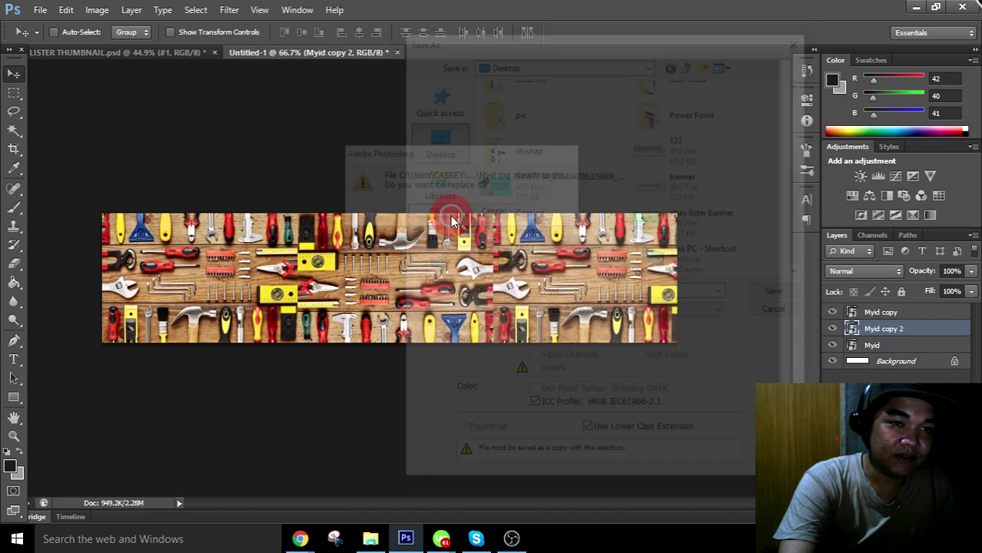
left_click(574, 131)
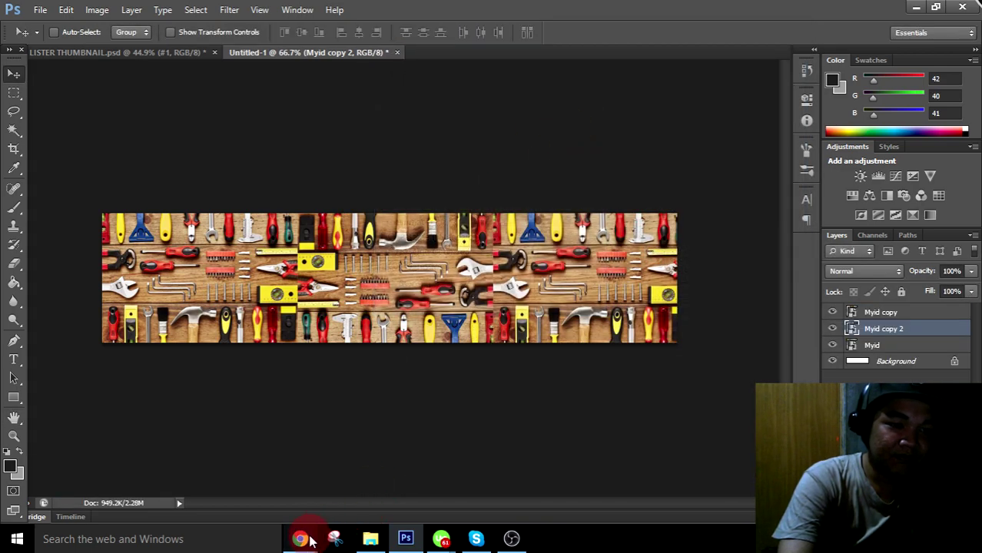
Switch to Chrome, reload the eBay profile page, and start editing the profile
mouse_move(310, 542)
left_click(274, 487)
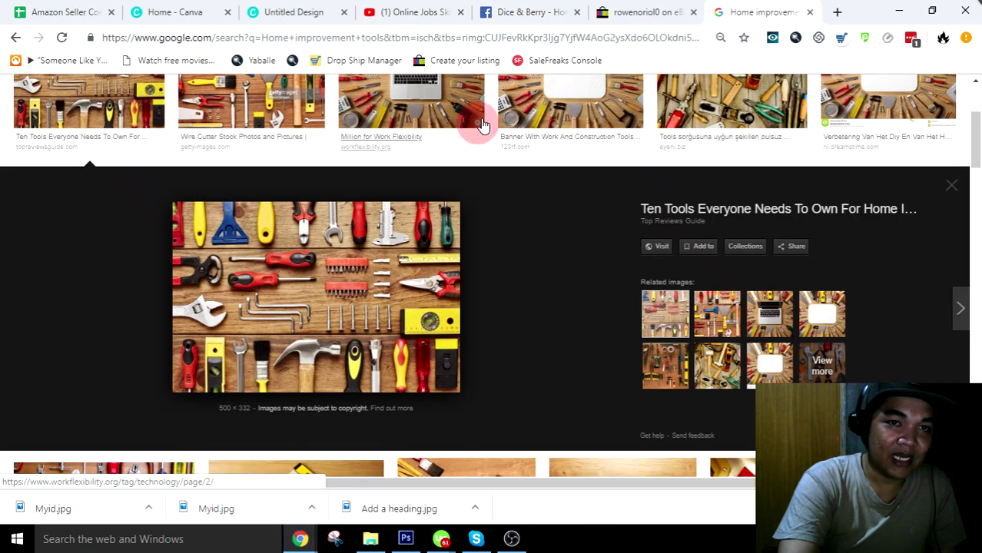
left_click(625, 17)
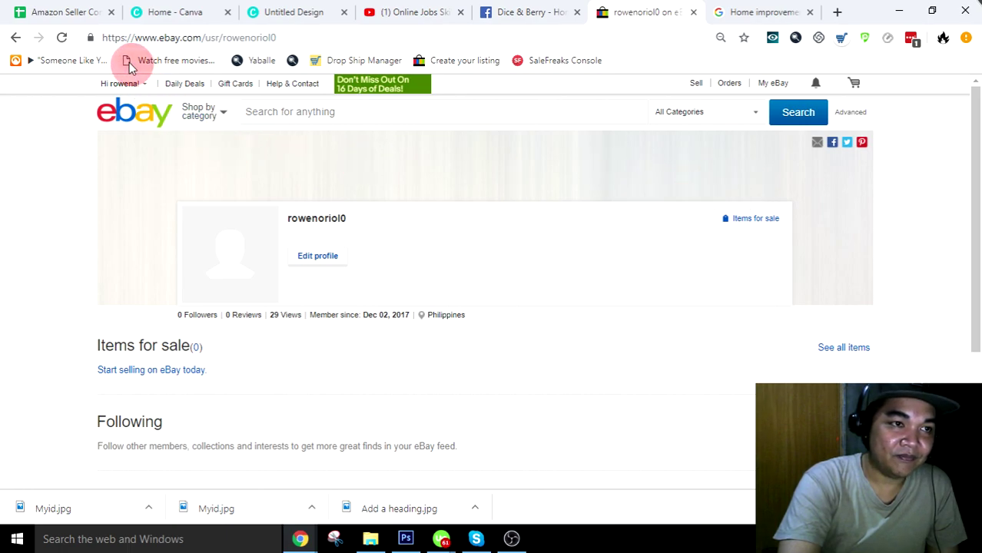
left_click(64, 42)
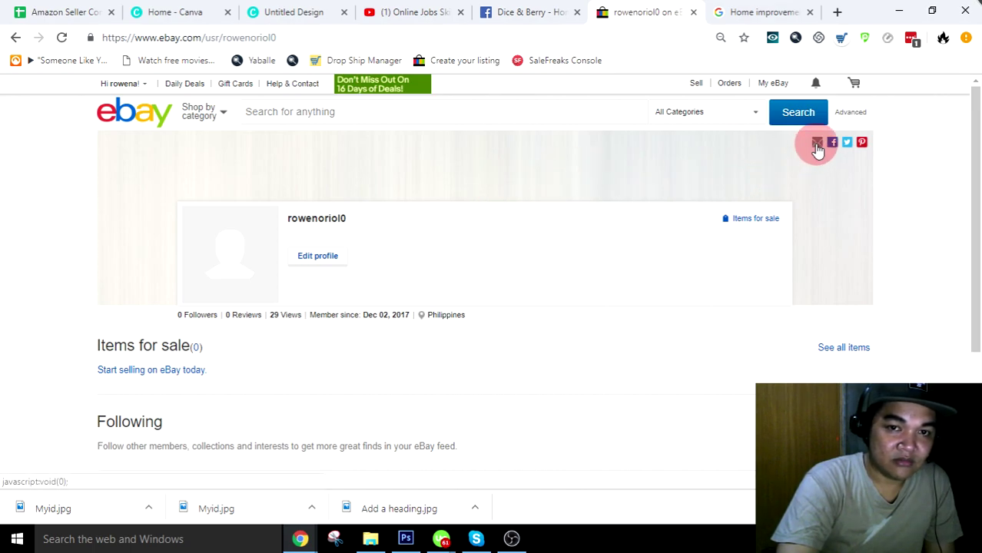
left_click(329, 260)
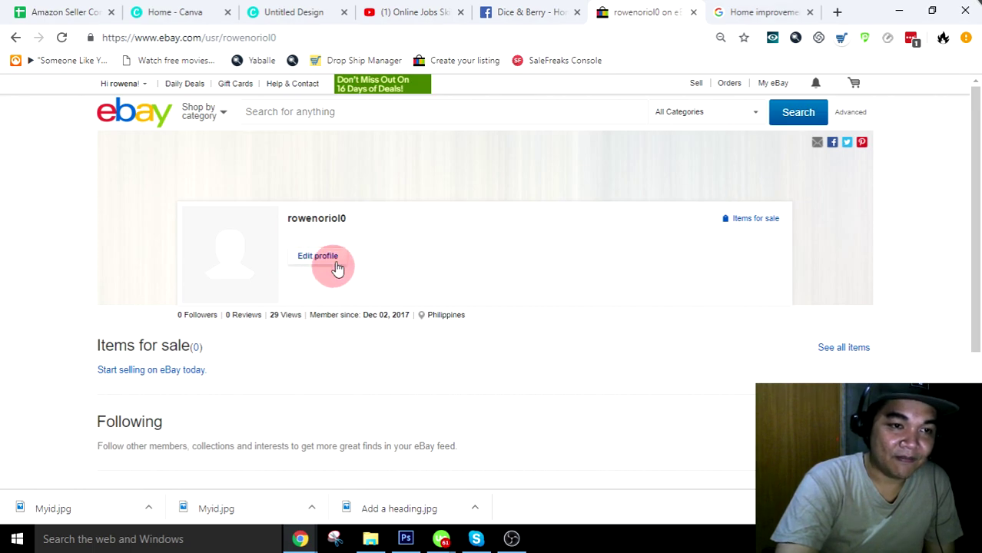
left_click(322, 263)
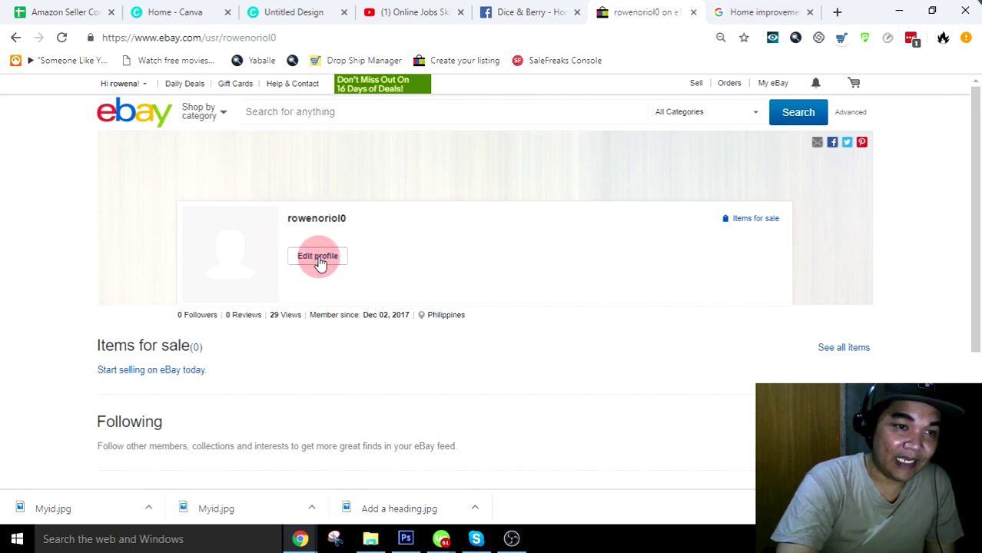
Upload the Myid image from the Desktop as the eBay profile's cover
left_click(736, 181)
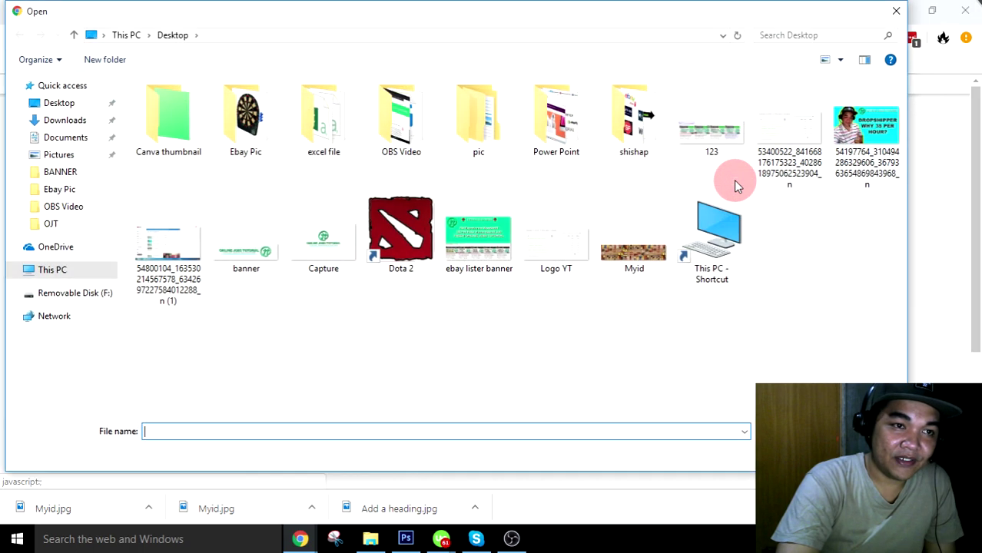
left_click(633, 257)
double_click(633, 265)
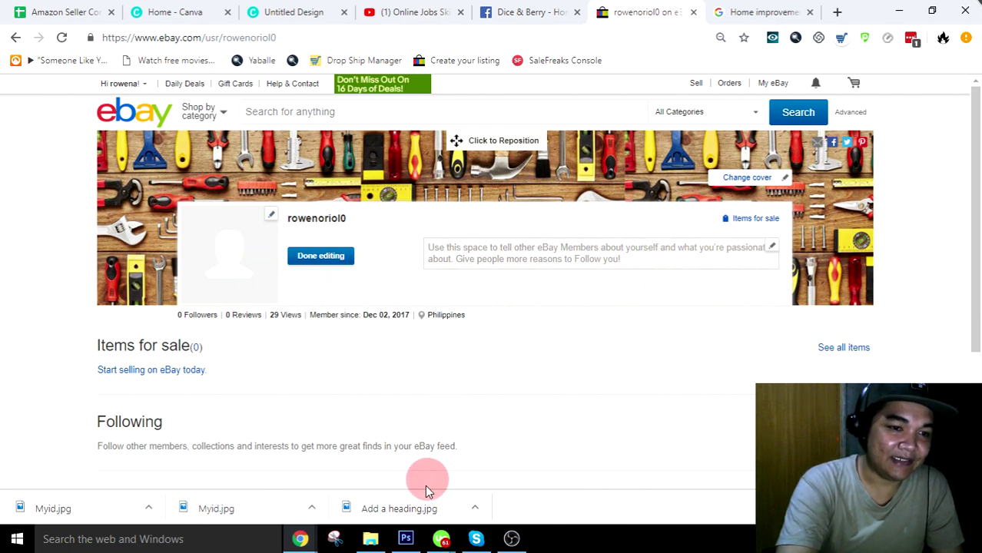
Switch to Photoshop and create a new 500 × 500 pixel document with a white background
left_click(405, 538)
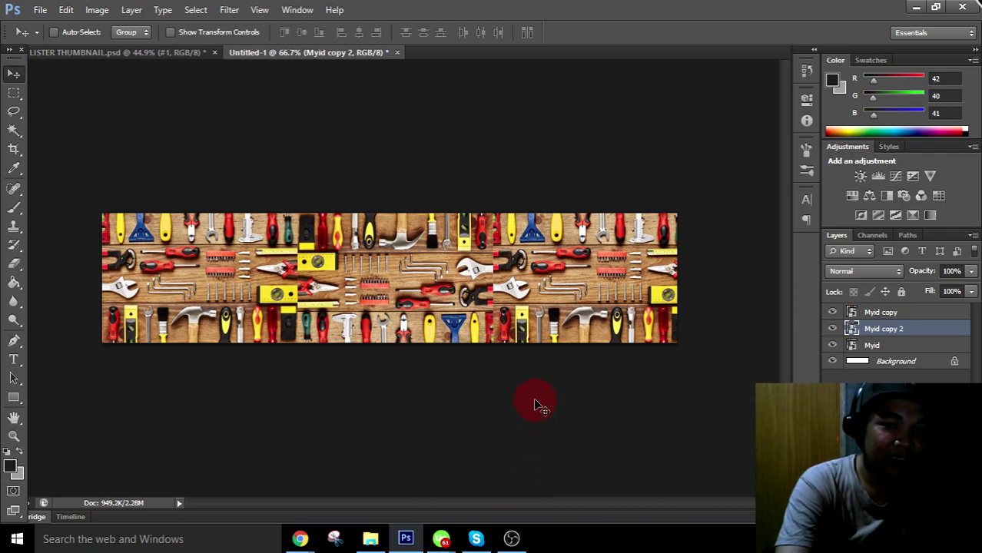
left_click(39, 10)
left_click(52, 26)
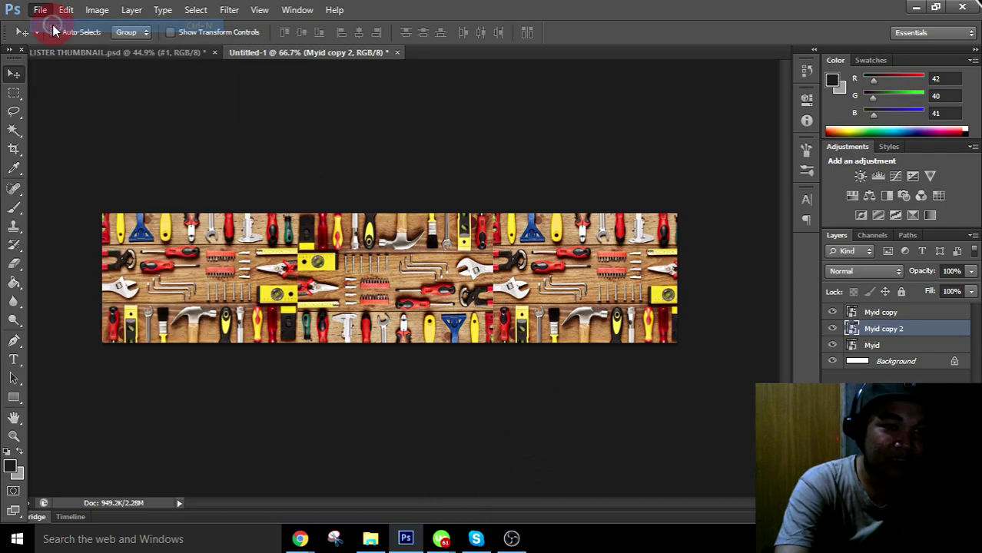
double_click(380, 210)
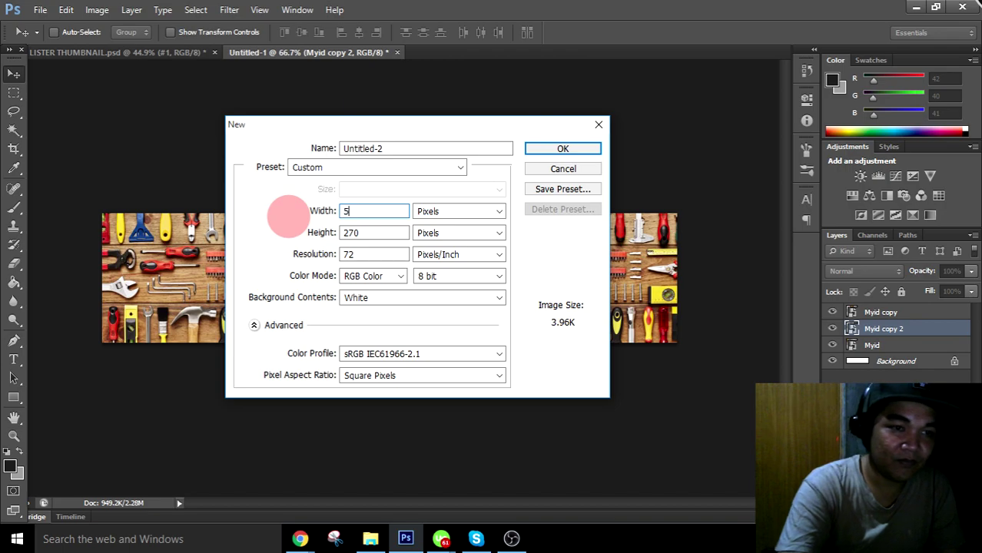
double_click(359, 232)
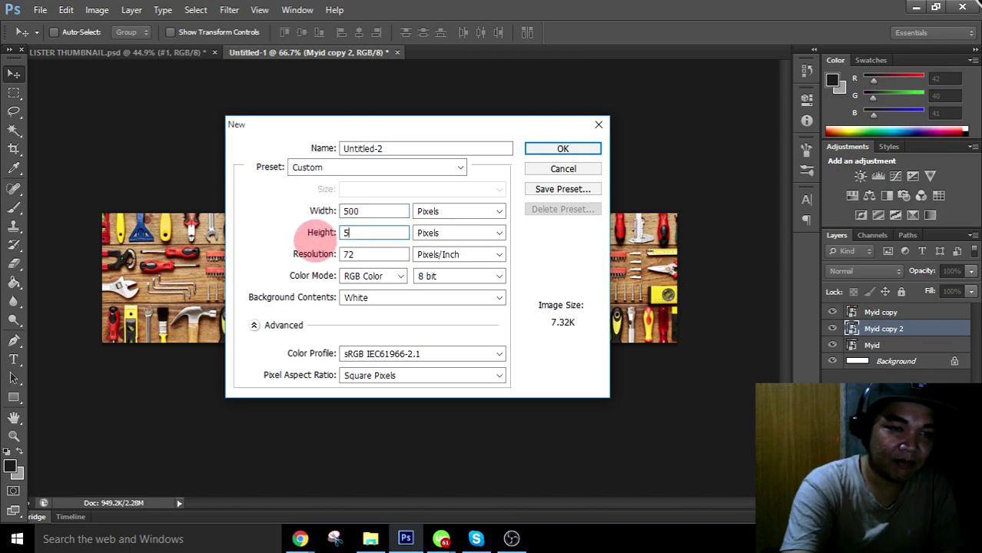
left_click(590, 150)
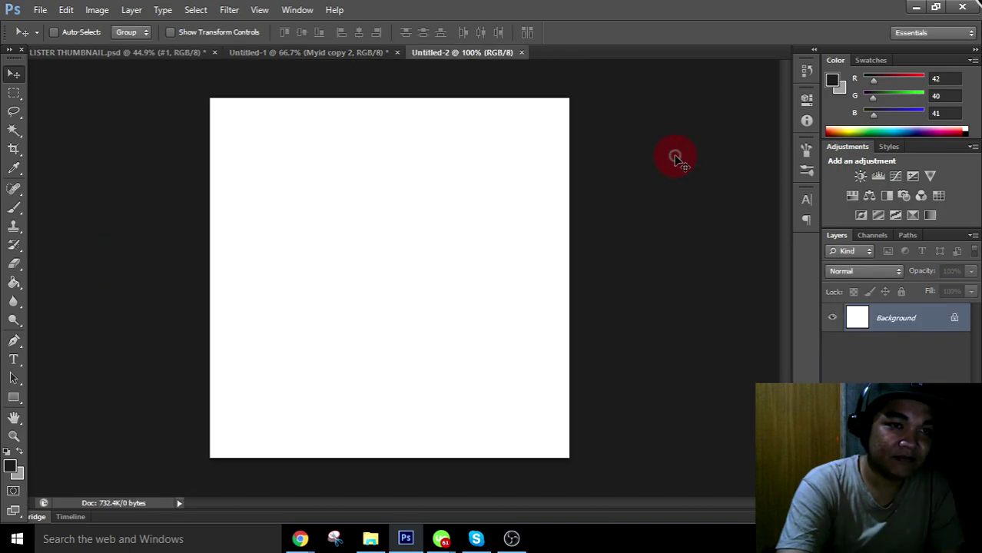
Add the two-line text "SHOP NOW!!" in the upper half of the blank canvas with the Type tool
left_click(13, 359)
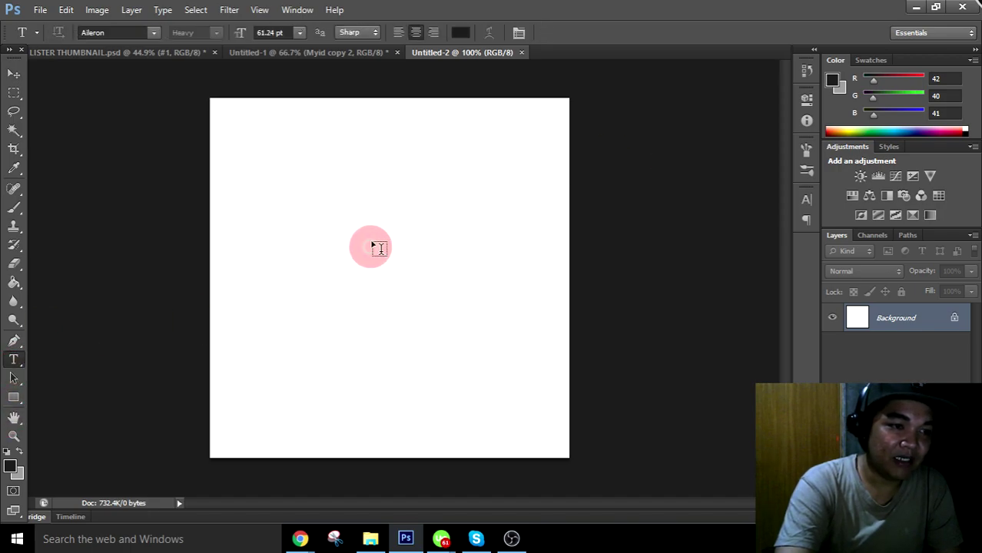
left_click(414, 307)
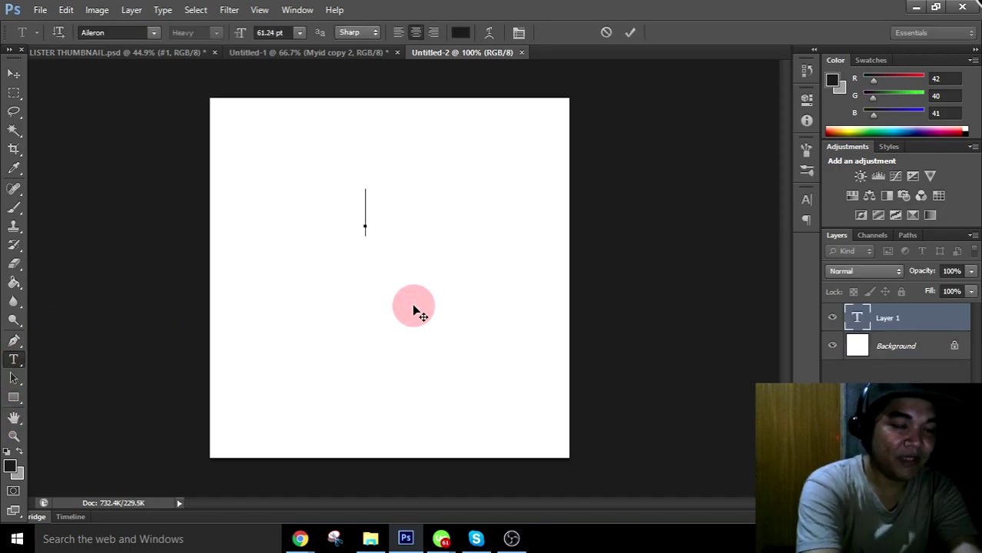
type("SHOP ")
type("NOW")
type("!!")
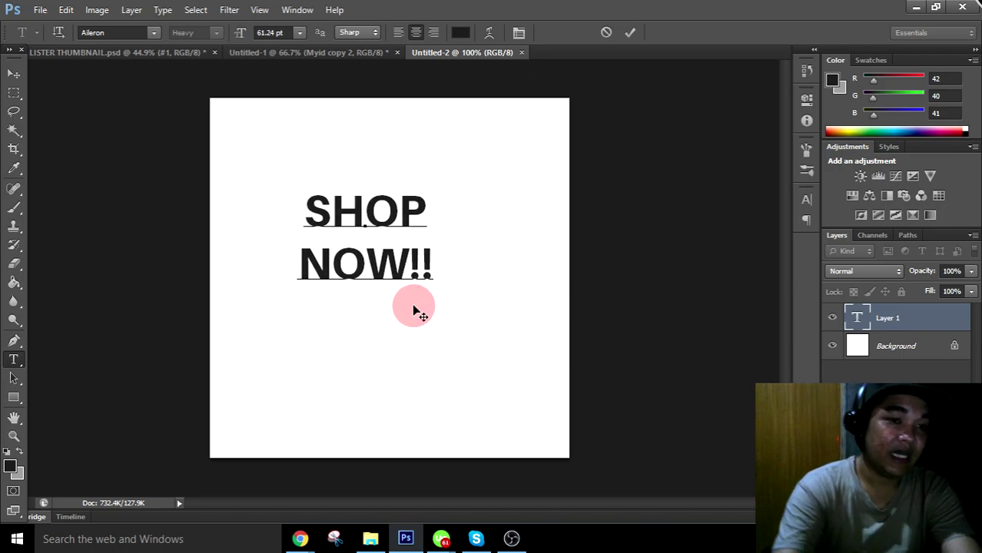
left_click(16, 77)
left_click(438, 215)
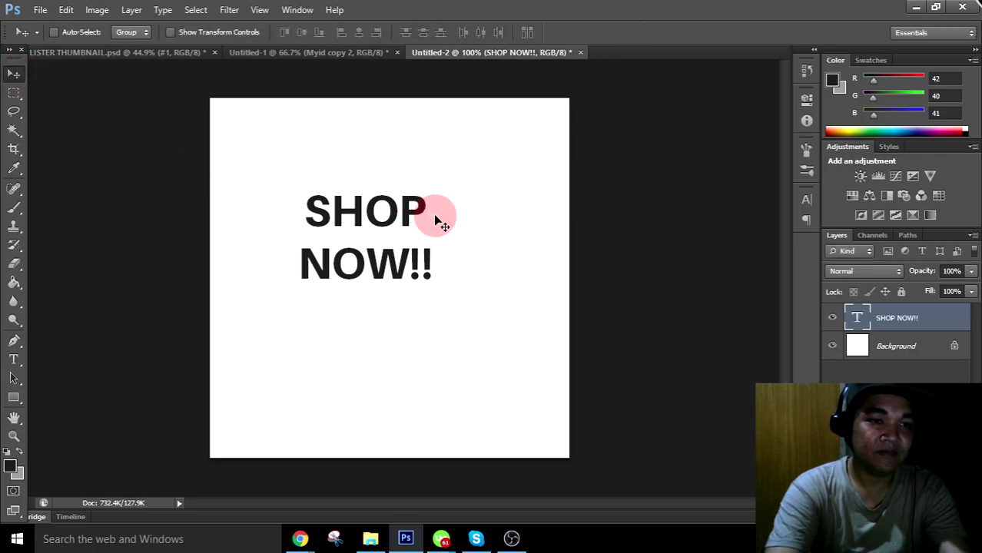
key("ctrl+t")
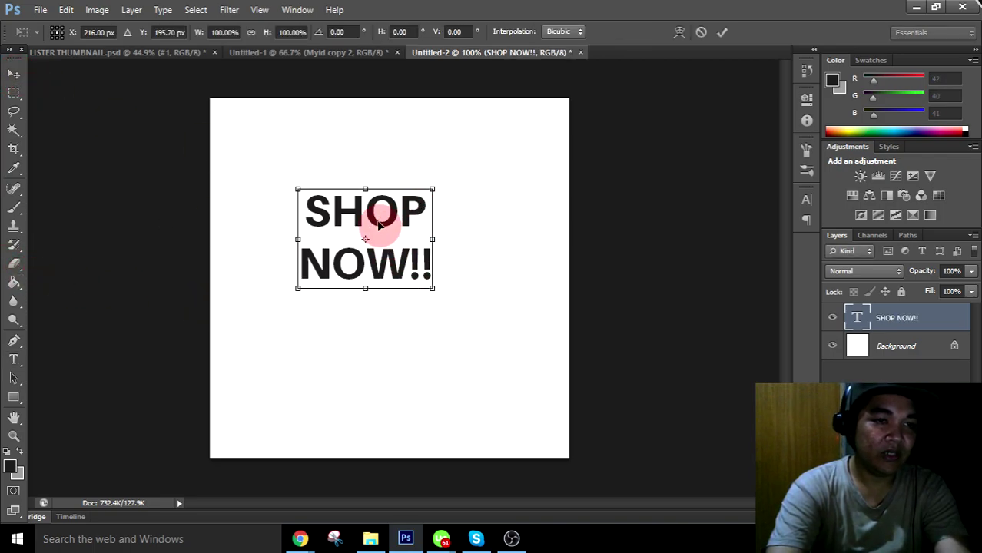
left_click(10, 367)
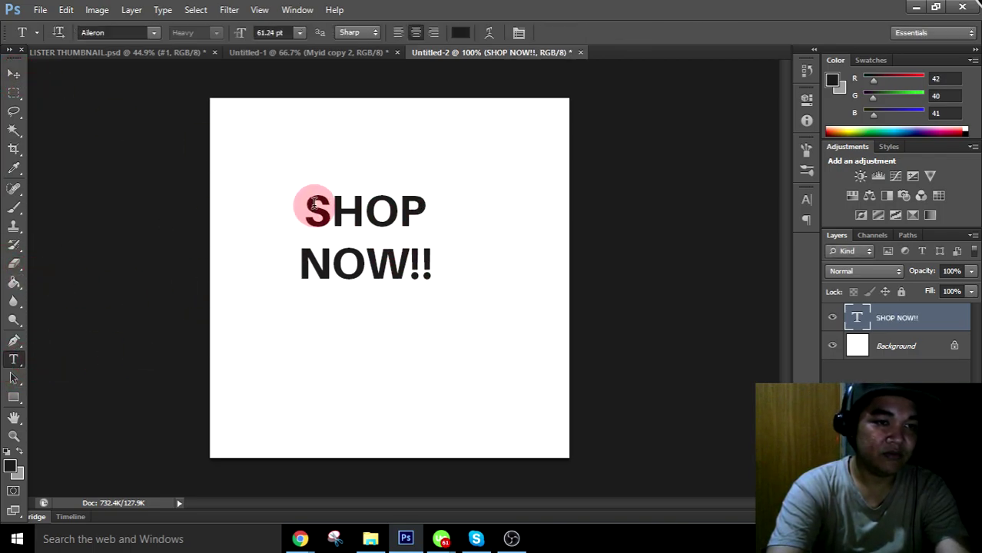
left_click(314, 208)
key("Return")
type("GO")
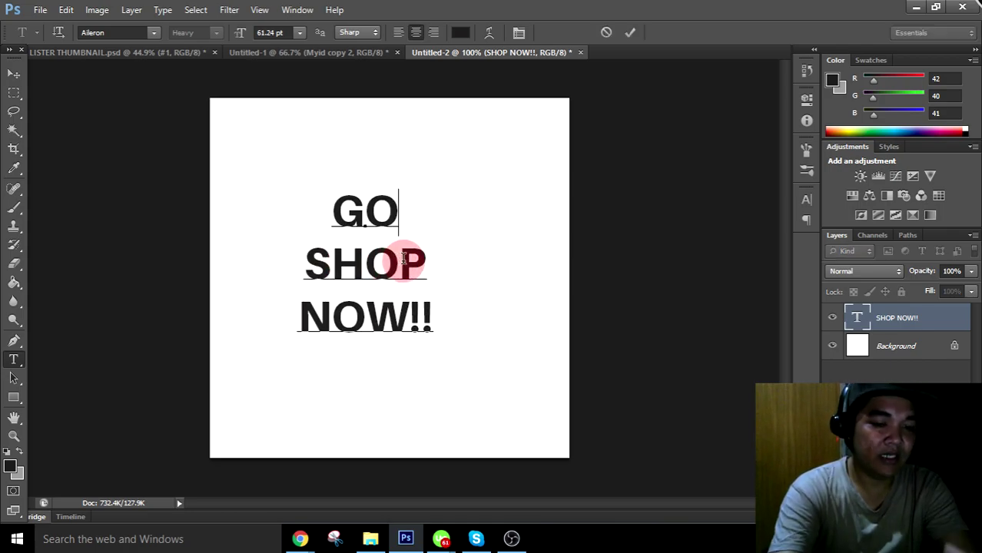
key("Return")
type("AND")
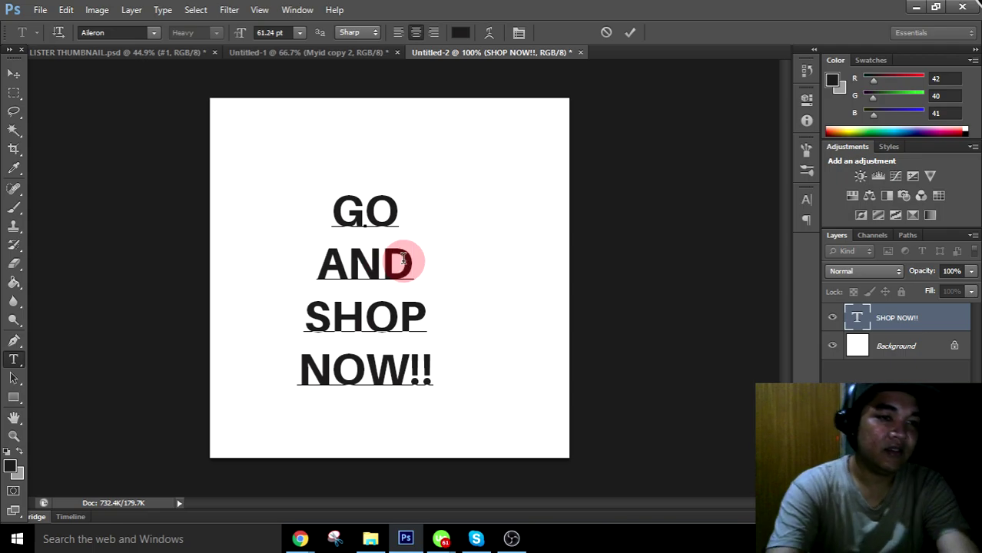
left_click_drag(335, 212, 437, 279)
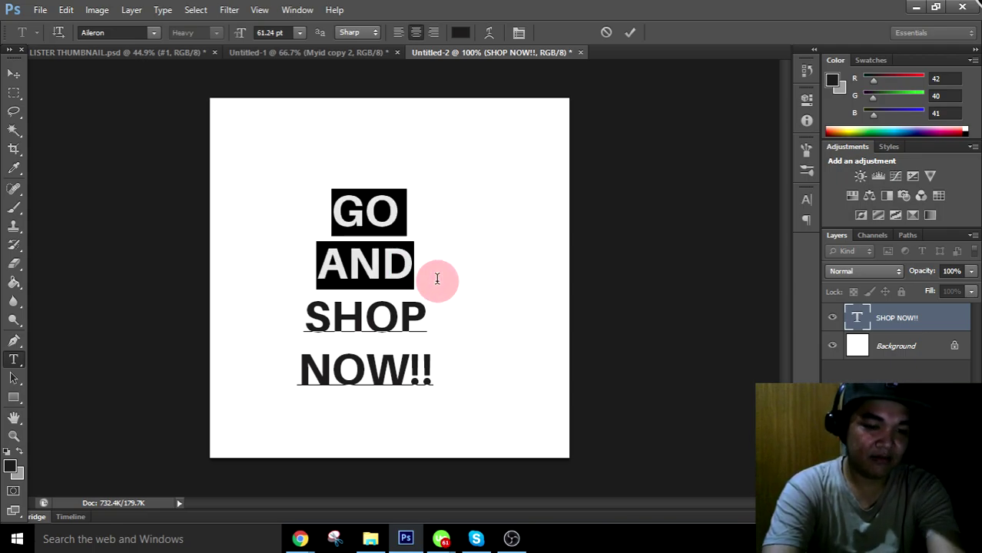
key("Delete")
key("Delete")
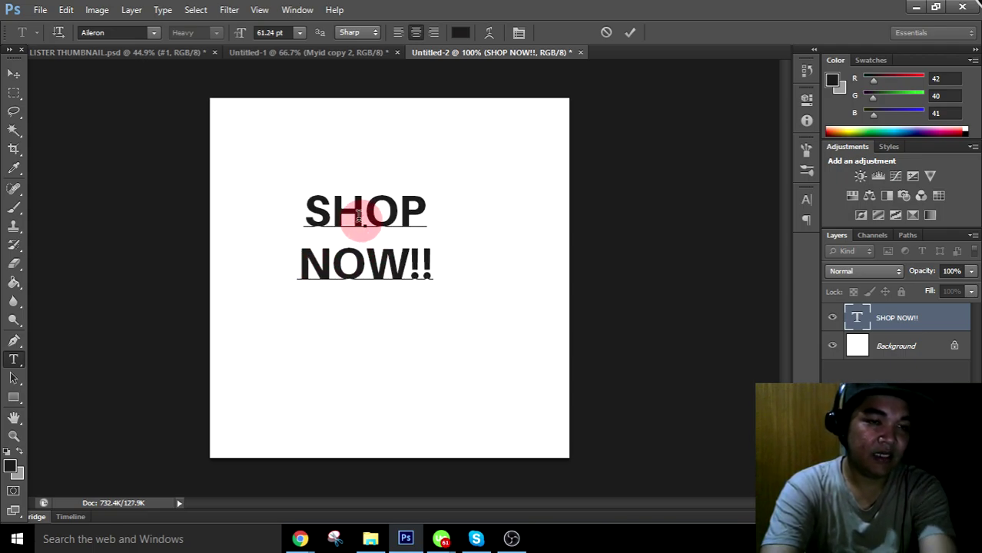
left_click(19, 74)
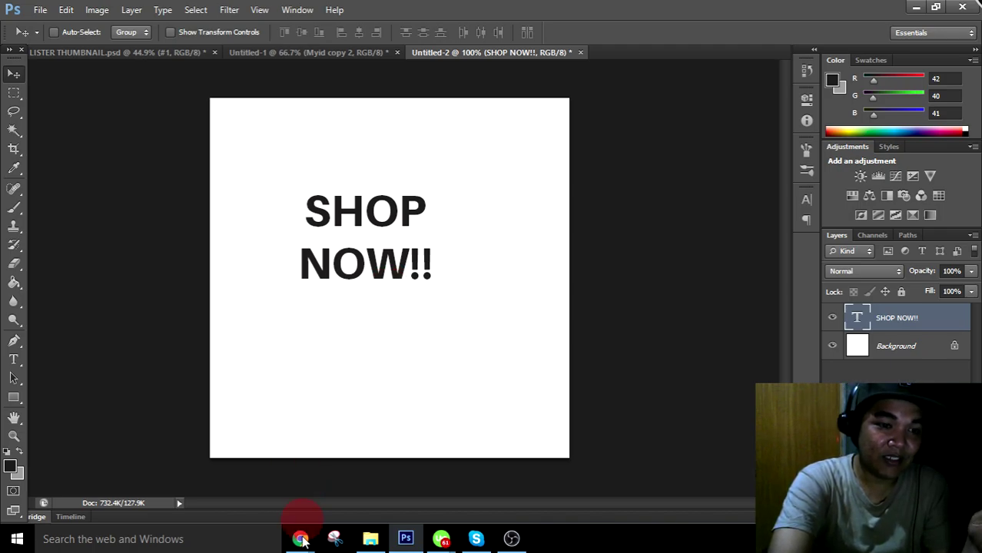
Switch to Chrome and look through the Online Jobs Skill Tutorial YouTube channel down to the EBAY LISTER TIPS!! videos
mouse_move(299, 538)
left_click(226, 482)
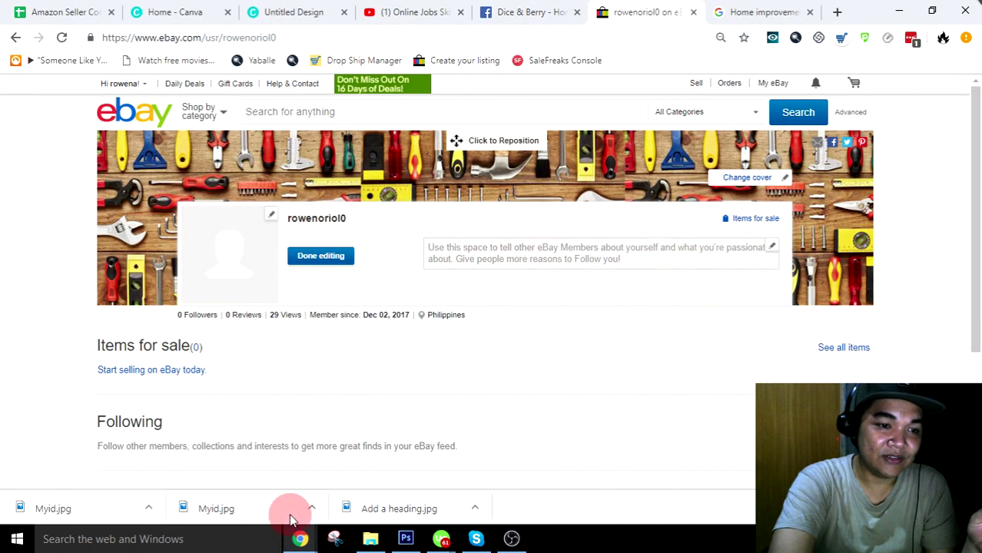
left_click(407, 12)
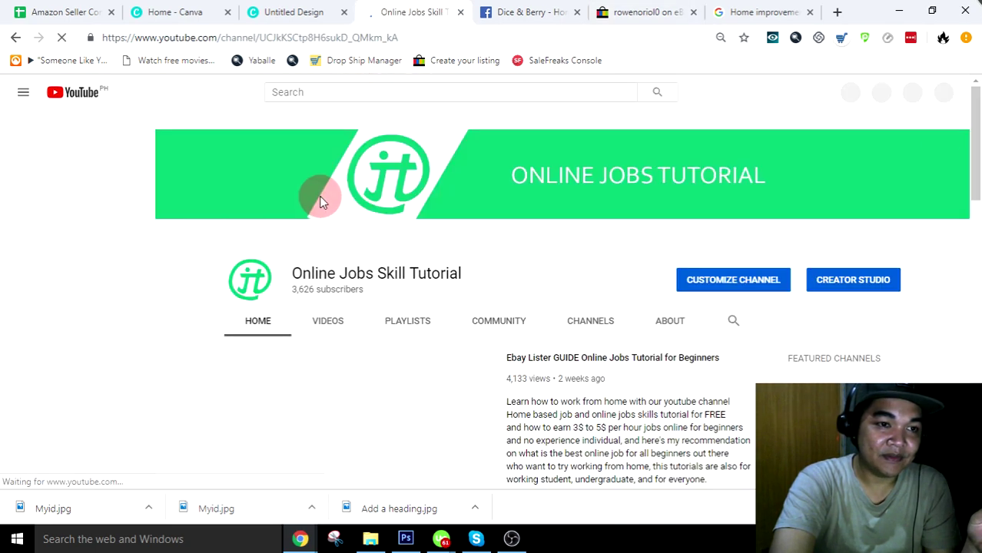
scroll(292, 208, "down", 4)
scroll(203, 252, "down", 9)
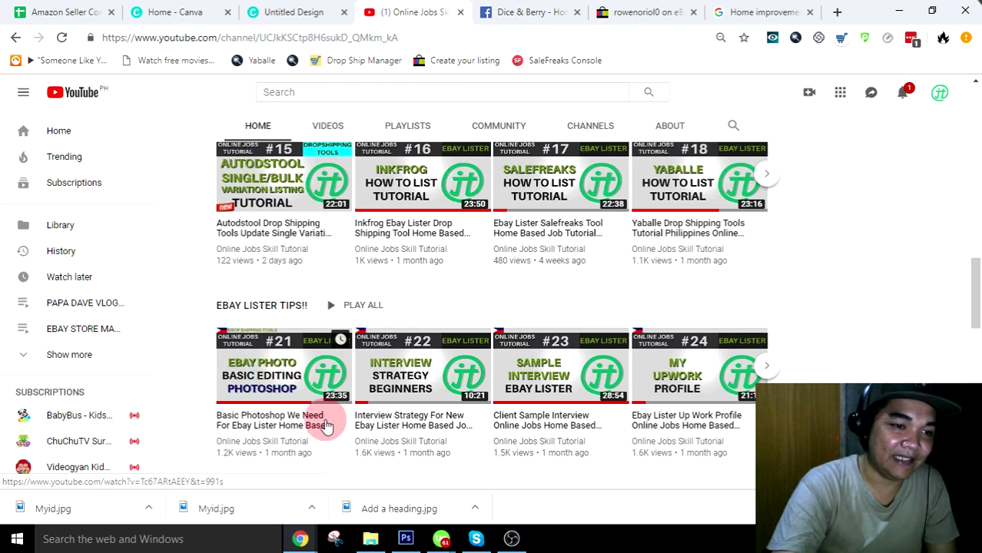
mouse_move(300, 538)
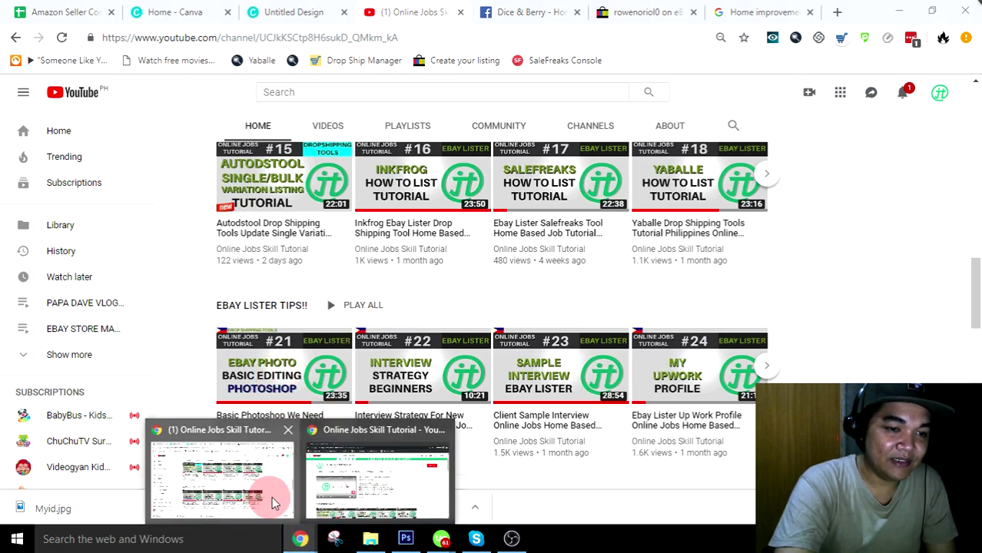
Switch to Photoshop, scale the SHOP NOW!! text to about 247%, and center it on the canvas
left_click(406, 539)
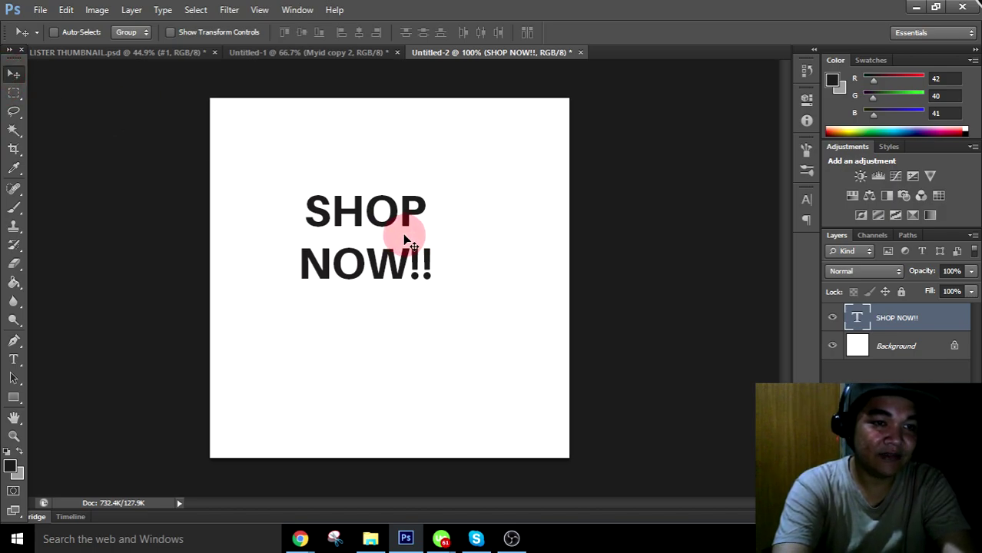
key("ctrl+t")
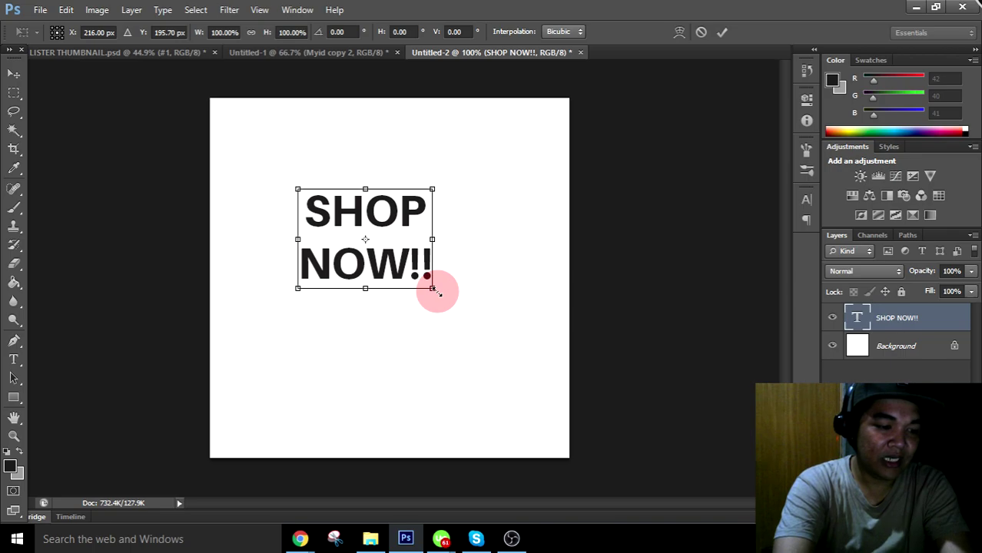
left_click_drag(433, 289, 533, 364)
left_click_drag(467, 326, 478, 357)
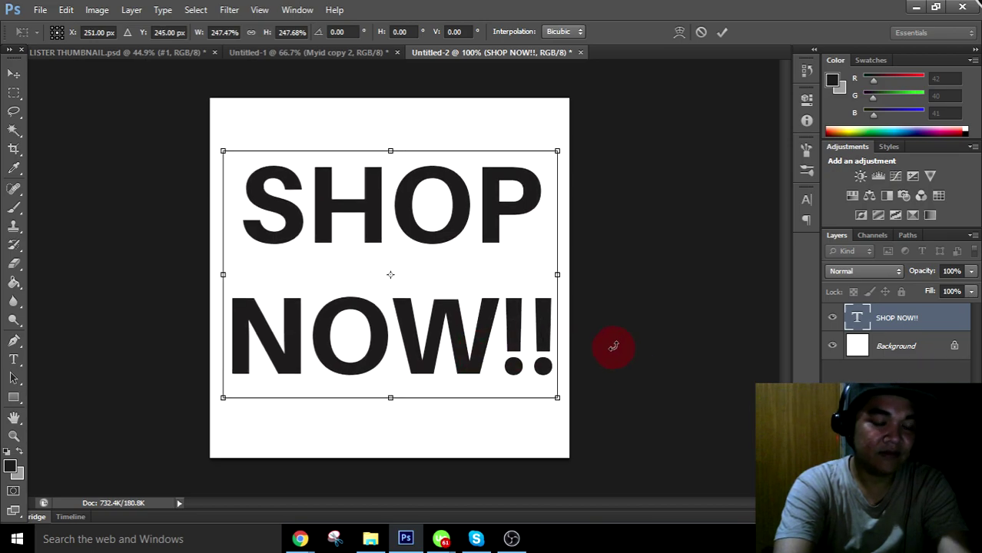
key("Return")
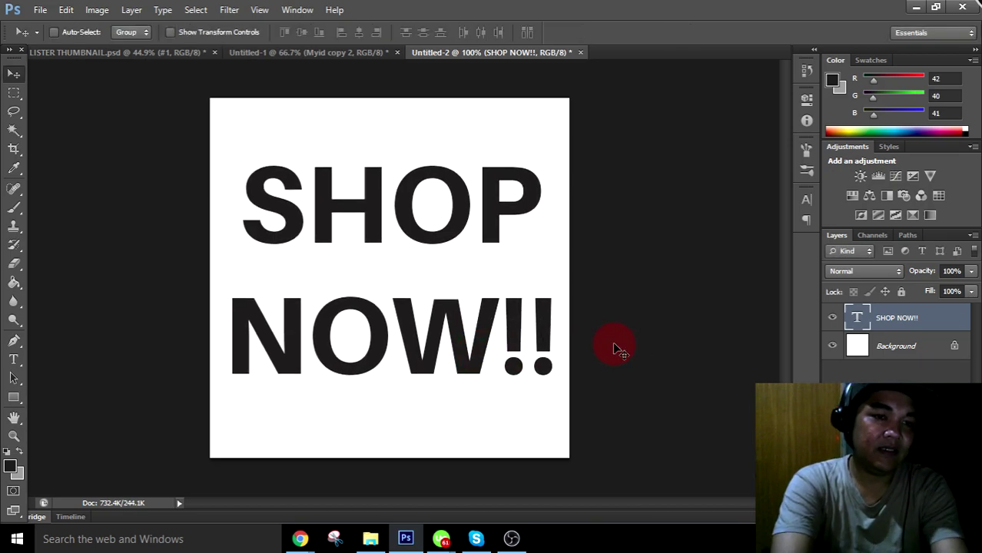
Change the color of all the SHOP NOW!! text to orange-yellow ffae00
left_click(13, 359)
left_click(427, 241)
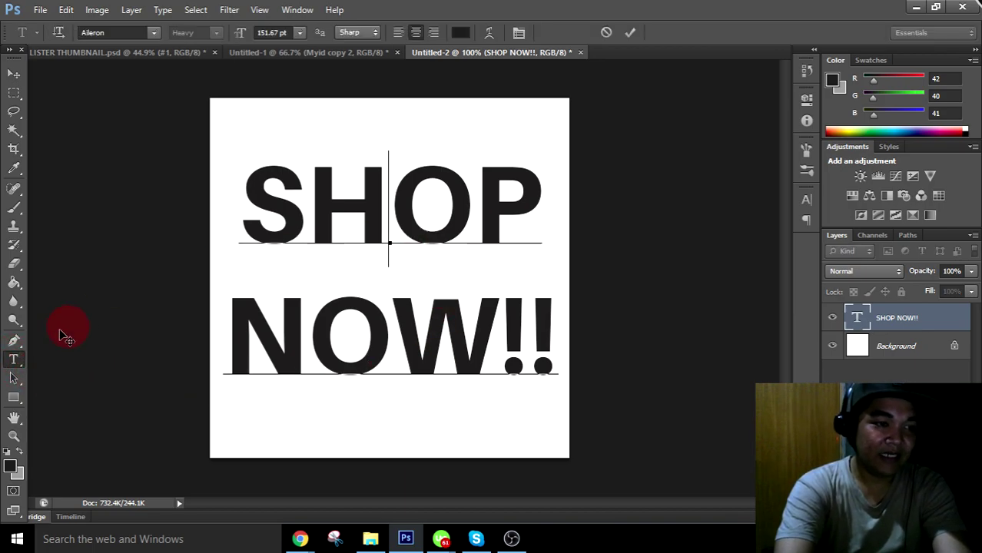
key("ctrl+a")
left_click(460, 32)
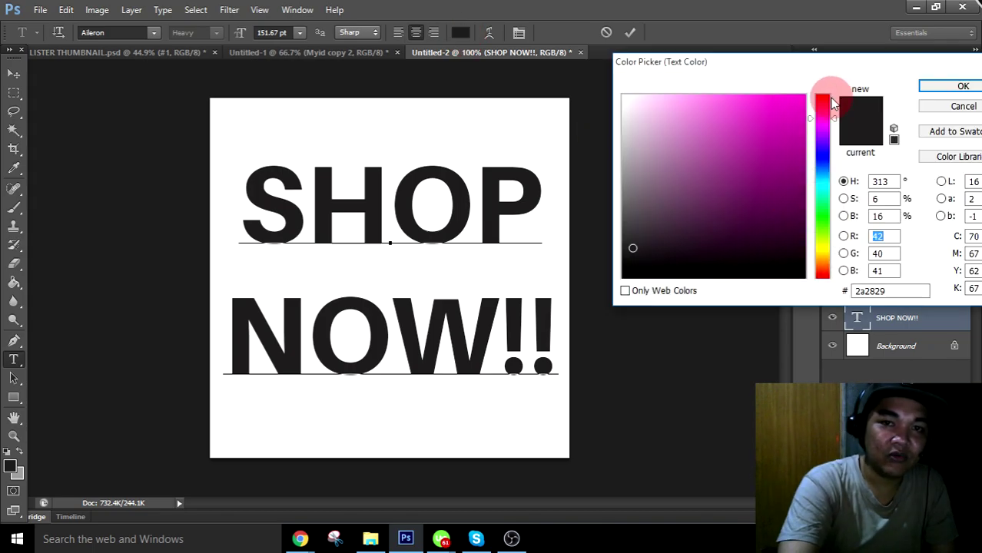
left_click_drag(824, 262, 825, 259)
left_click_drag(783, 109, 825, 87)
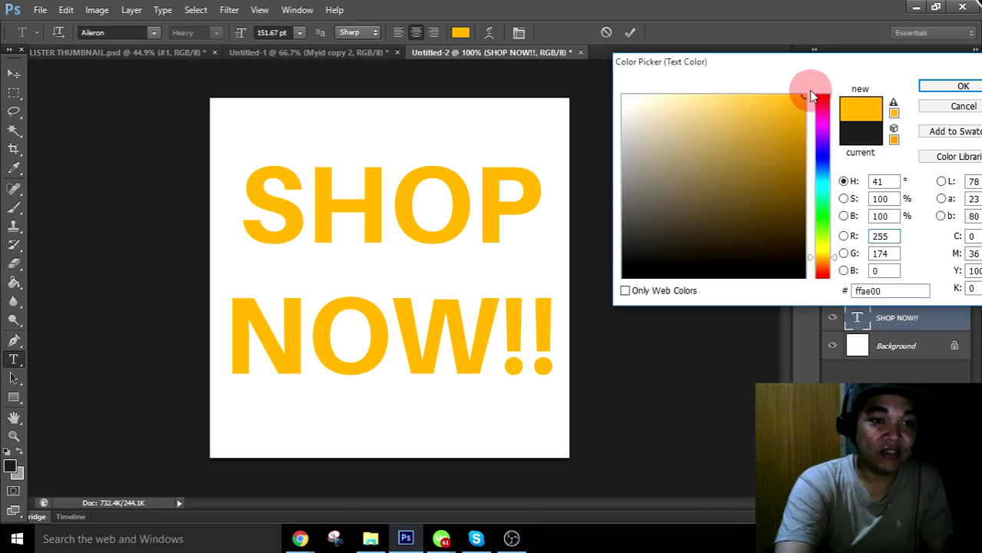
left_click(944, 91)
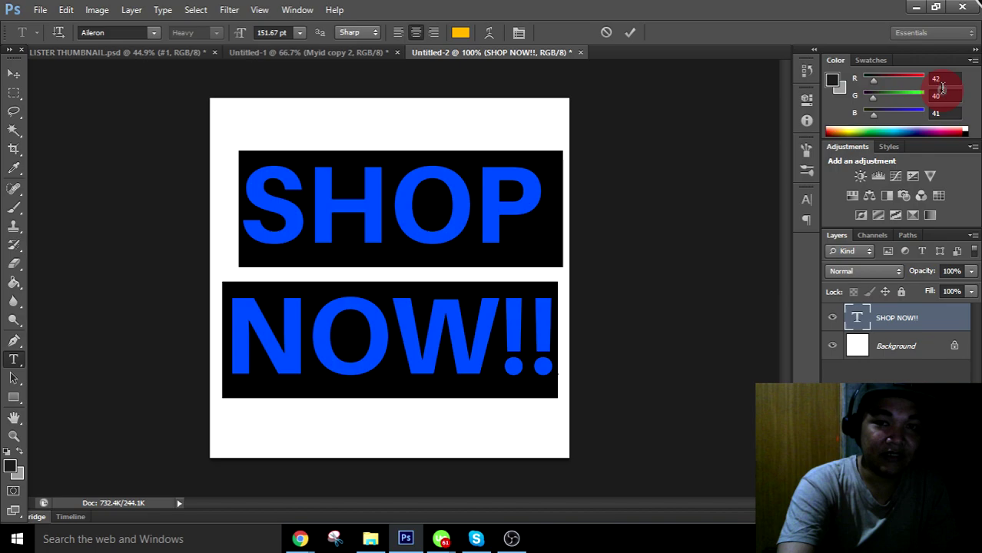
left_click(9, 75)
Add a Drop Shadow layer style to the SHOP NOW!! text layer and increase the shadow's opacity
right_click(885, 321)
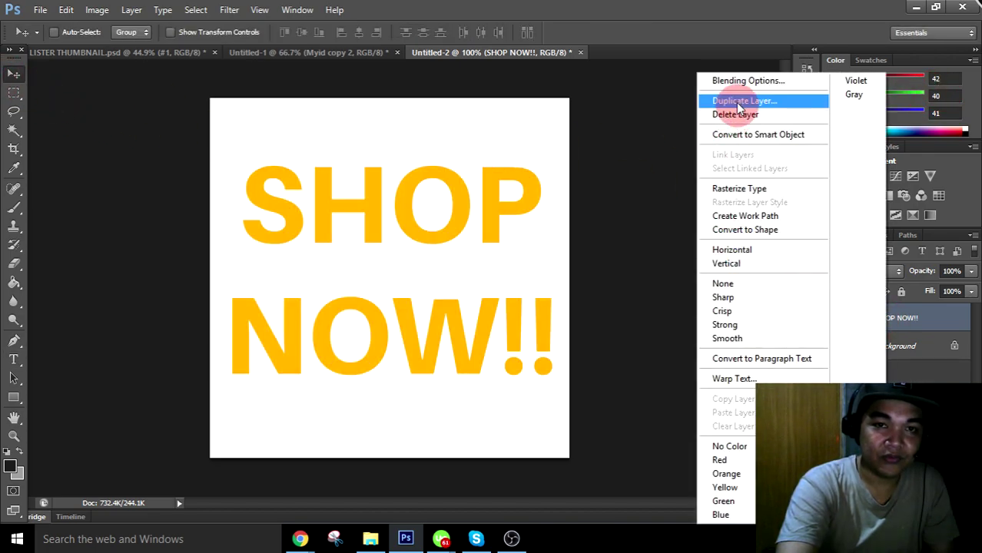
left_click(968, 318)
right_click(913, 318)
left_click(897, 323)
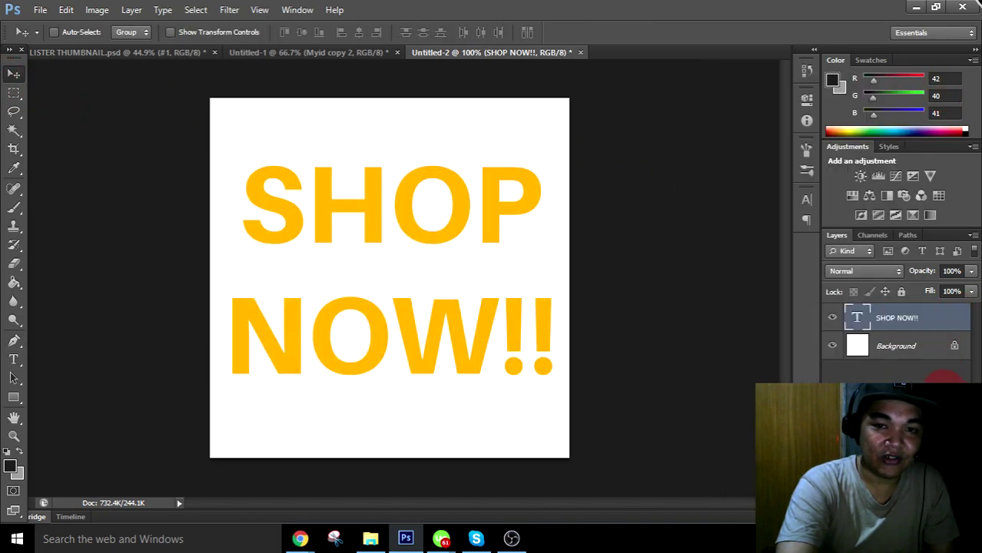
right_click(889, 321)
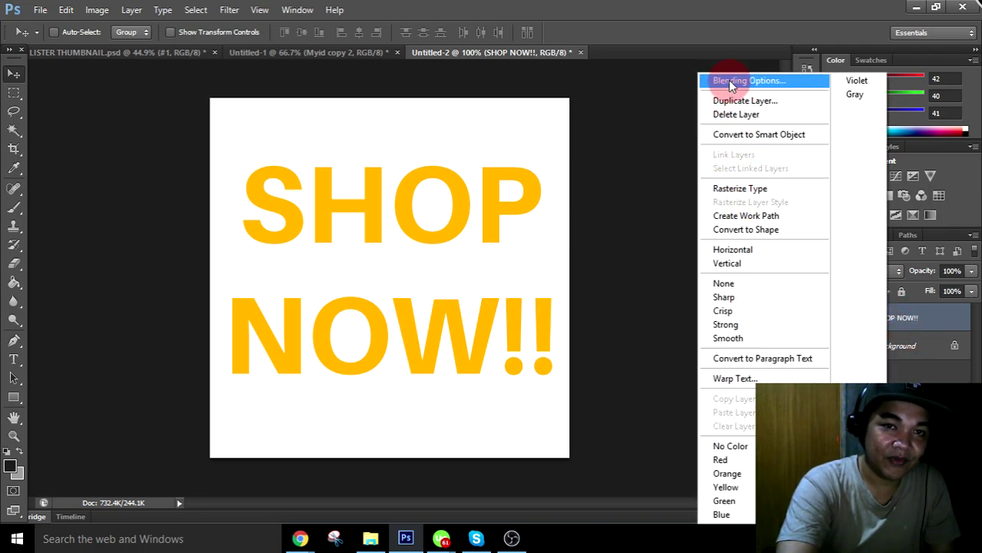
left_click(728, 80)
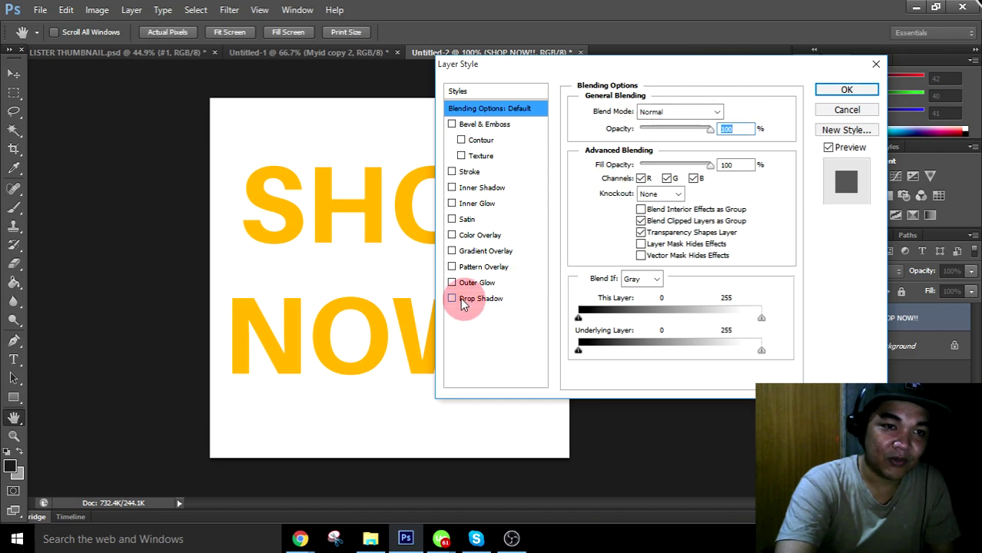
left_click(453, 299)
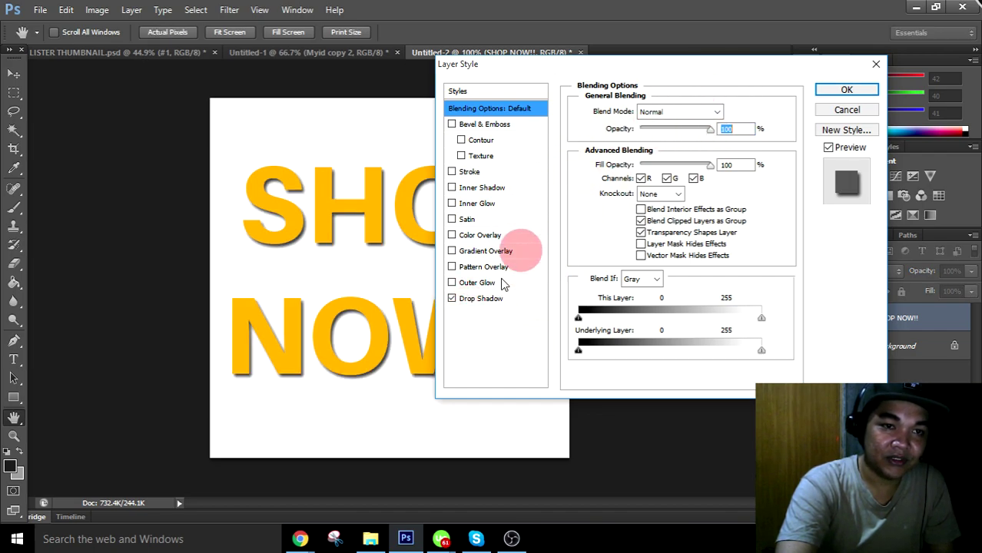
left_click(483, 299)
left_click_drag(683, 137, 758, 130)
left_click(831, 92)
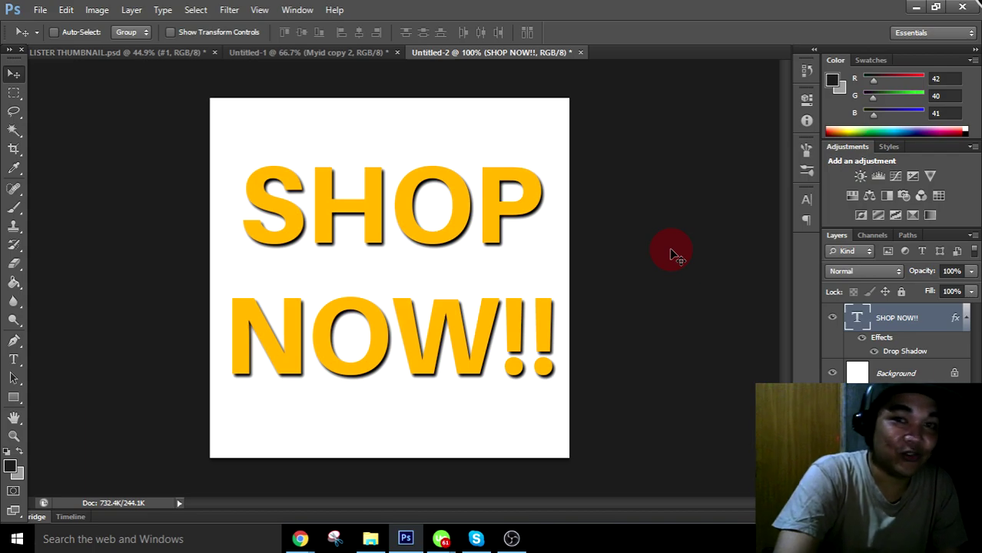
Save the design as a JPEG copy on the Desktop, replacing the existing Myid file, with quality 8 (High) and Progressive format
left_click(39, 11)
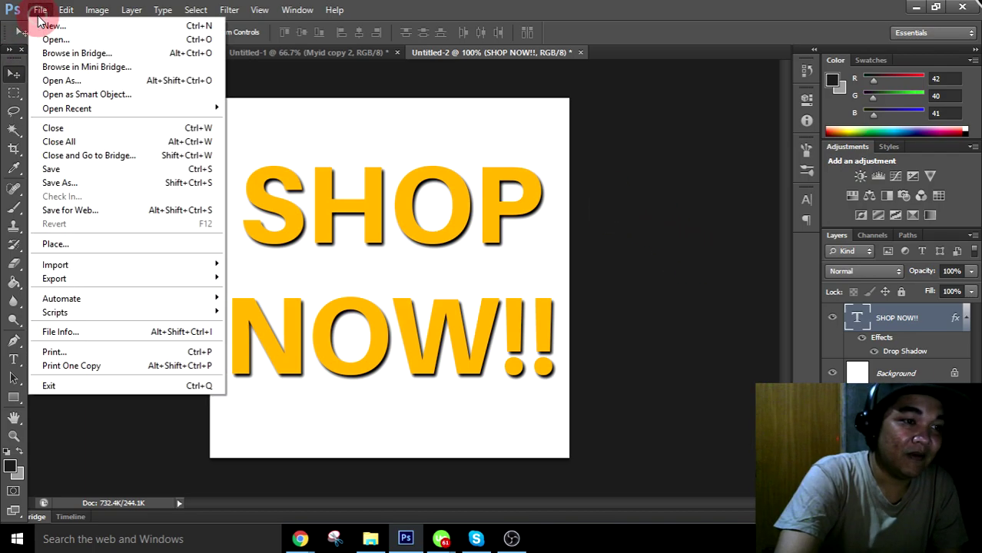
left_click(66, 183)
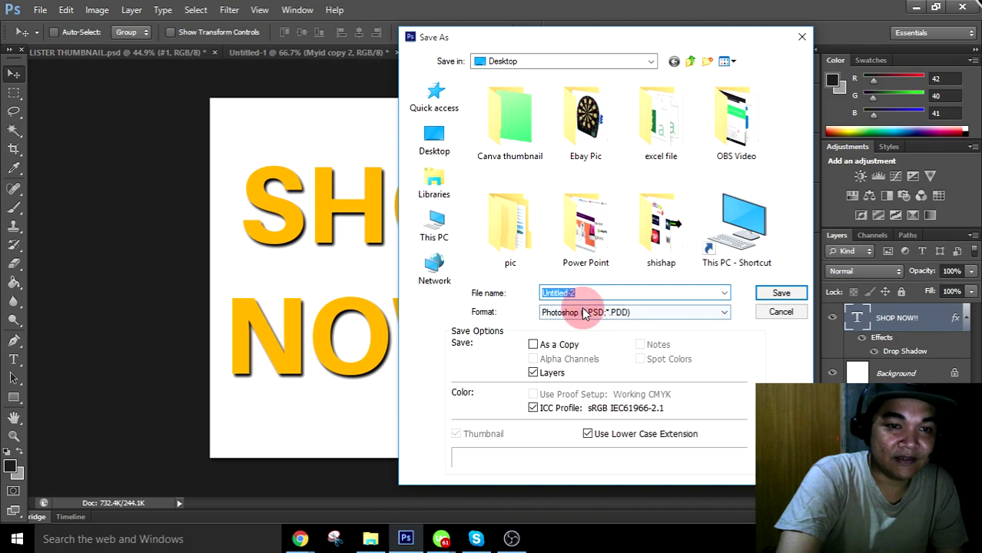
left_click(584, 313)
left_click(607, 401)
left_click(614, 255)
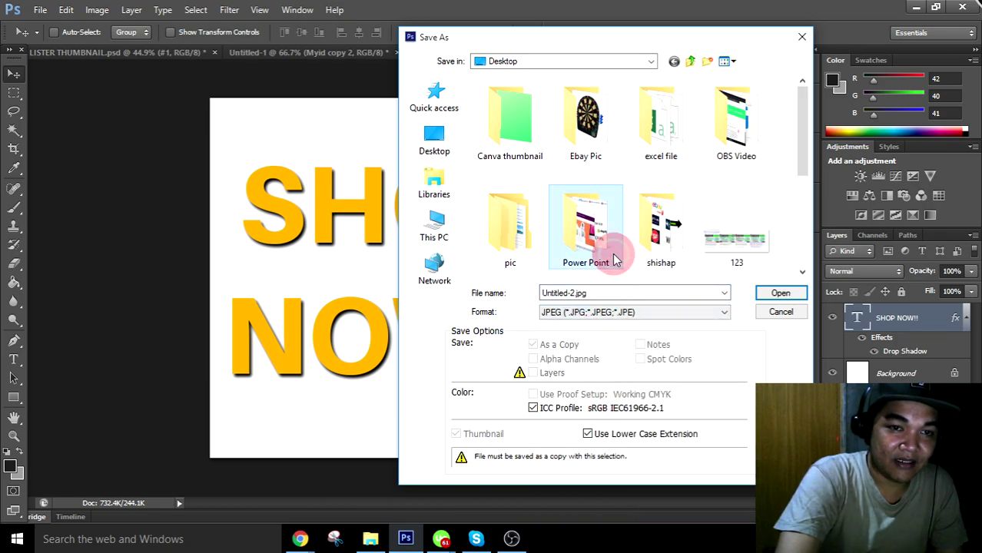
scroll(615, 260, "down", 1)
scroll(618, 257, "down", 1)
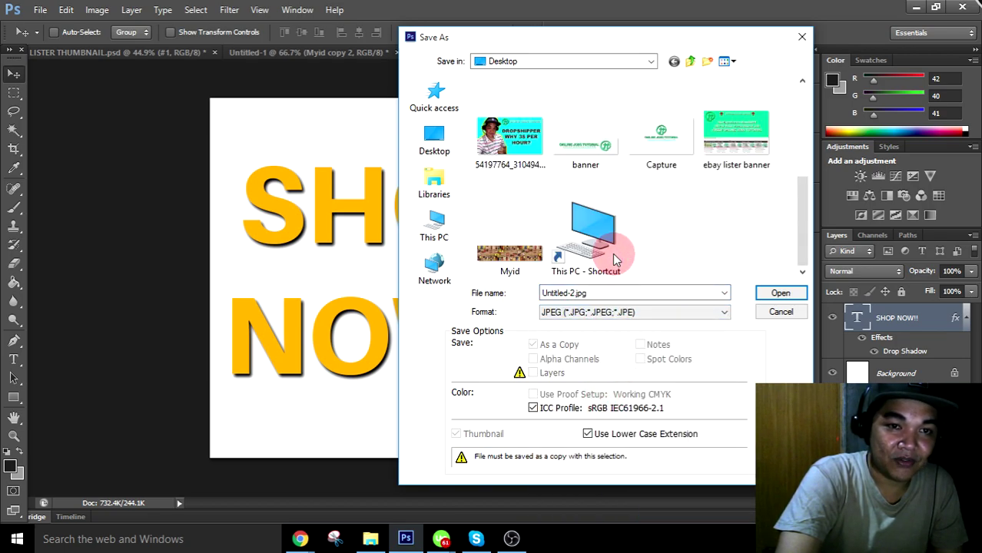
double_click(522, 249)
left_click(439, 216)
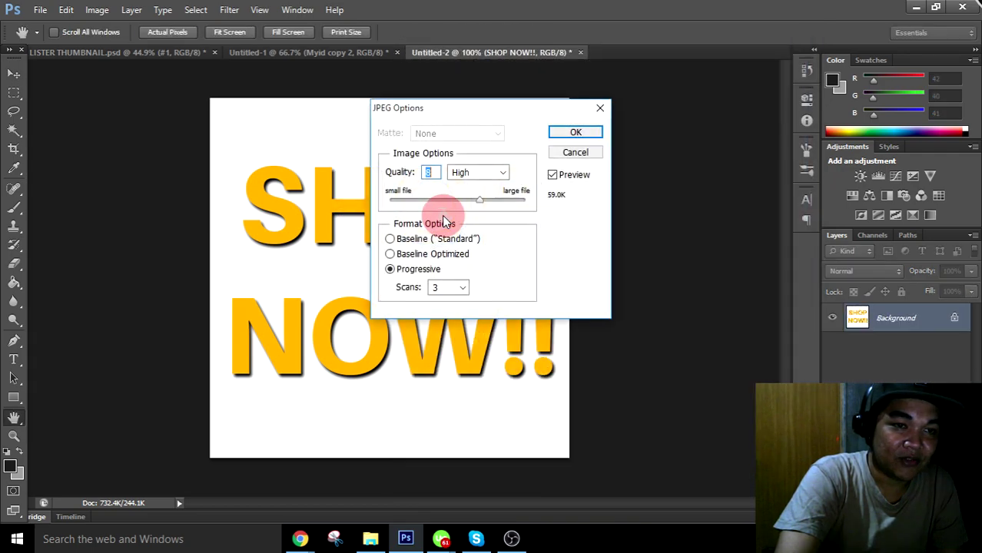
left_click(568, 136)
Switch to the eBay profile page in Chrome and upload the SHOP NOW!! image as the profile picture
left_click(300, 539)
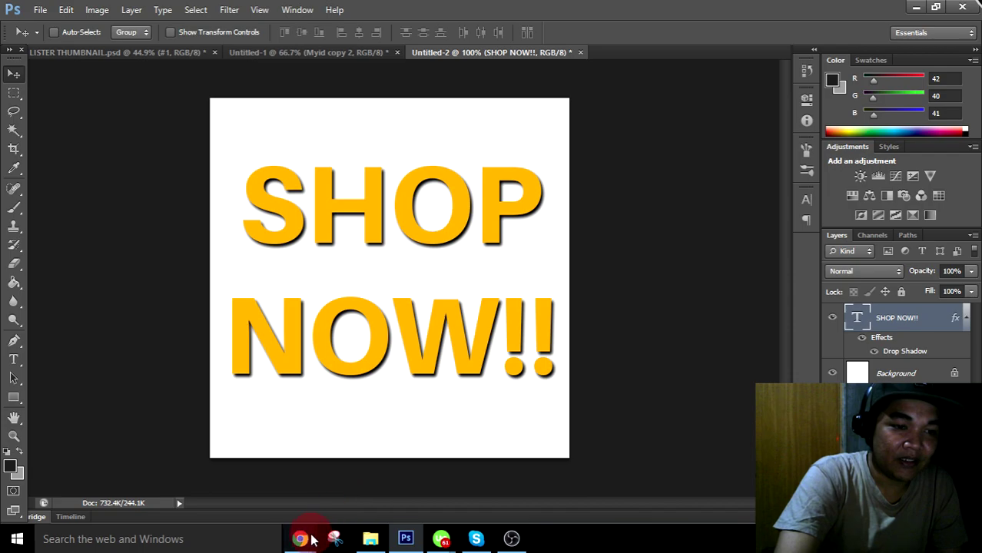
mouse_move(410, 478)
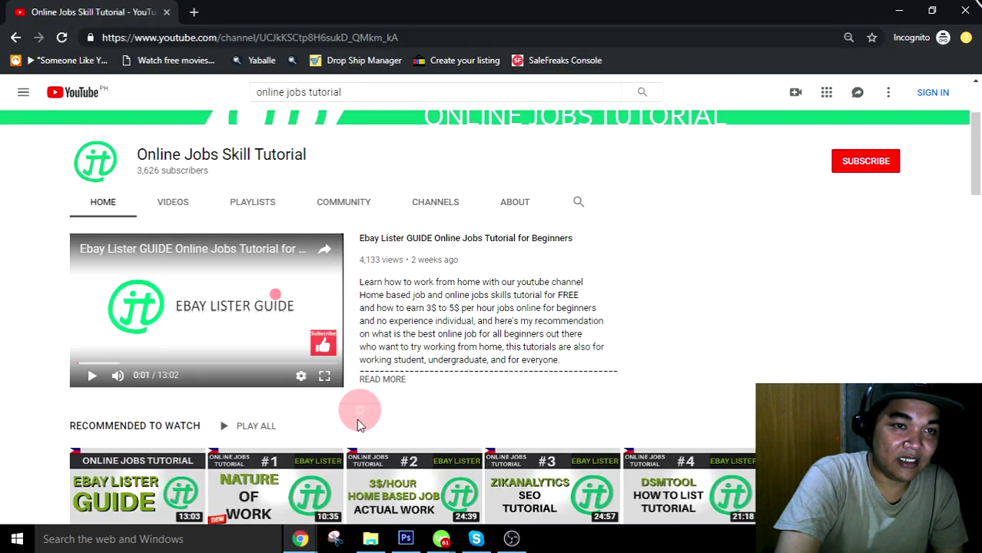
mouse_move(301, 538)
left_click(278, 493)
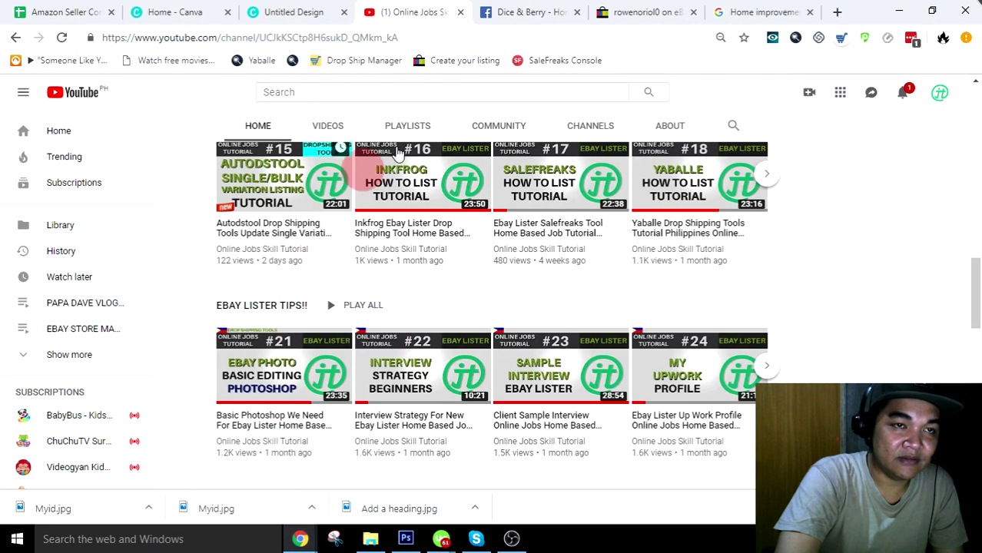
left_click(561, 11)
left_click(637, 11)
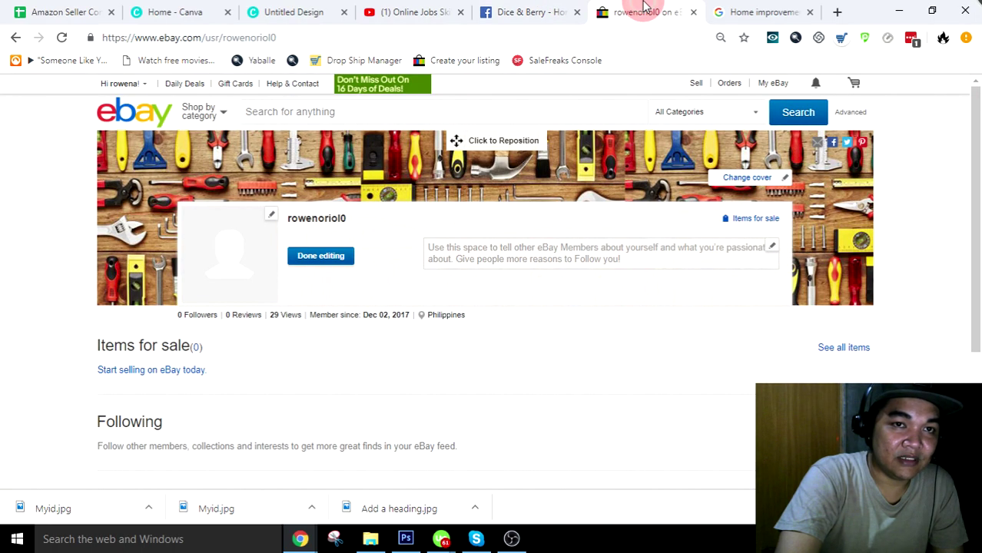
left_click(270, 216)
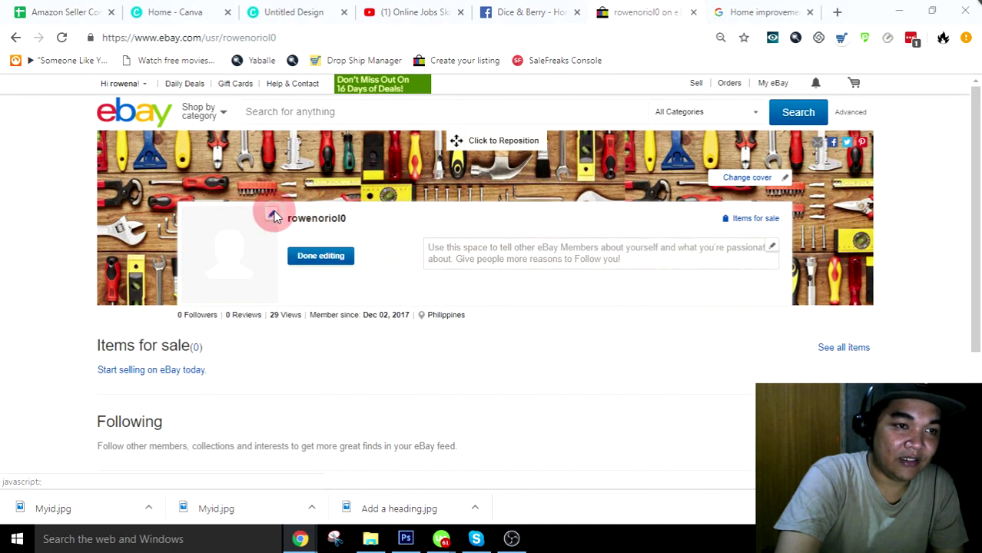
double_click(634, 237)
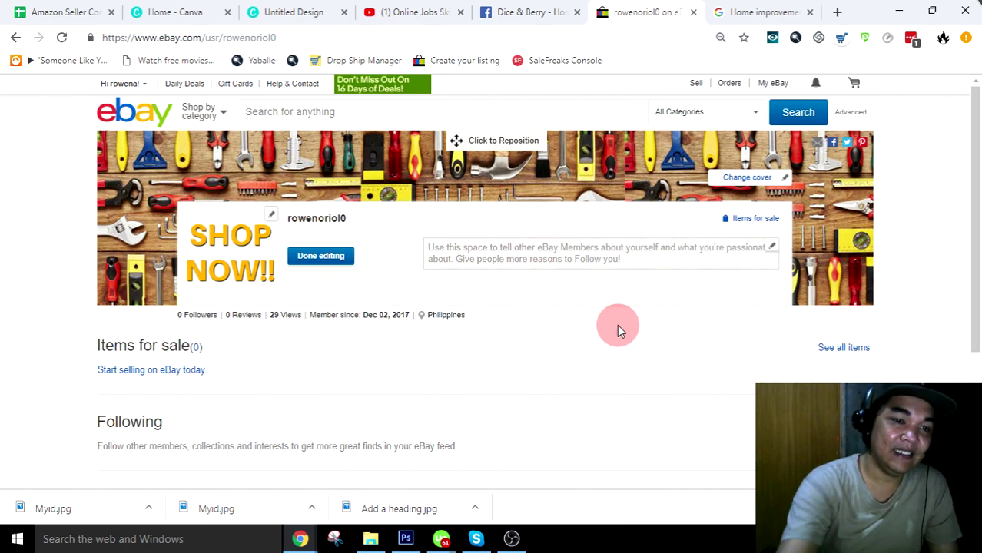
Write "If you have any questions, feel free to contact us" as the eBay profile description
left_click(470, 253)
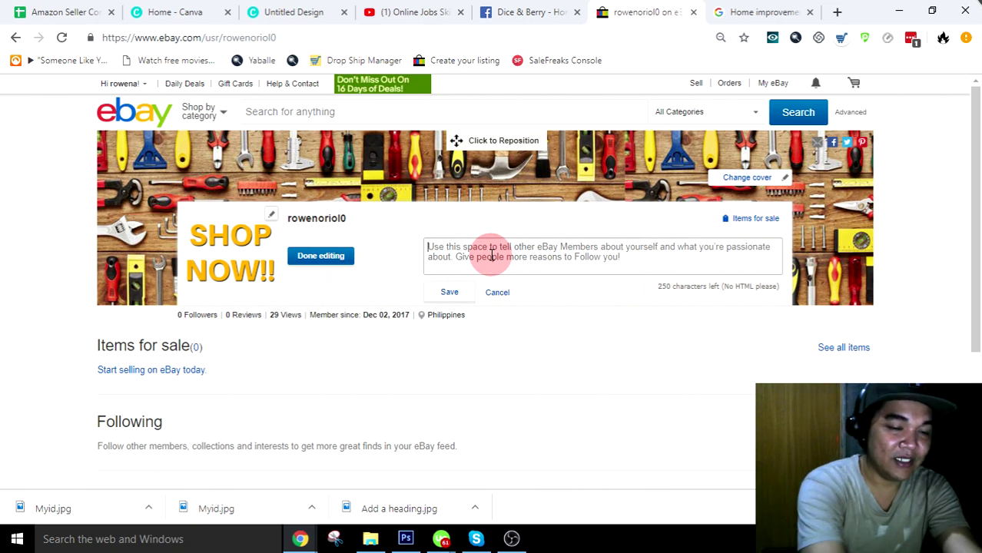
type("If y")
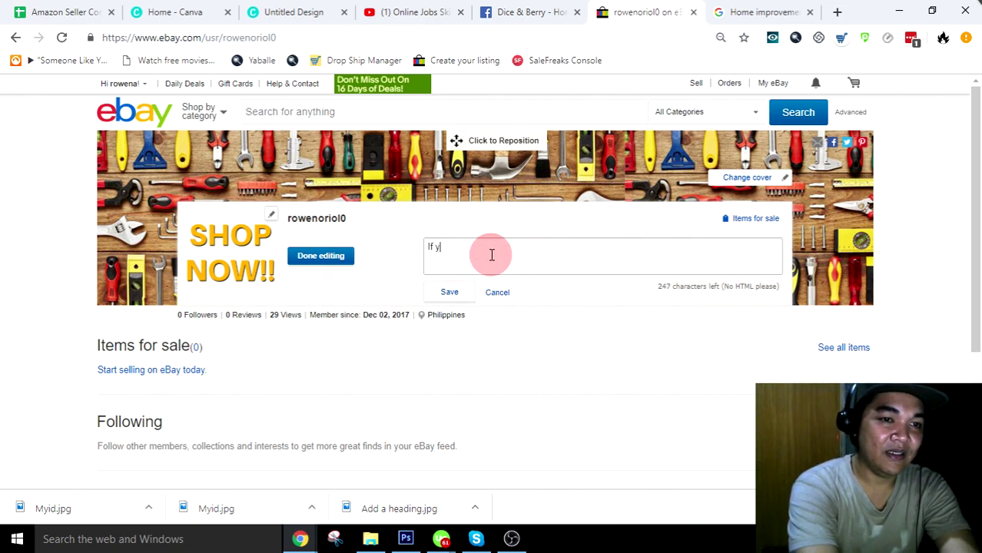
type("ou have any q")
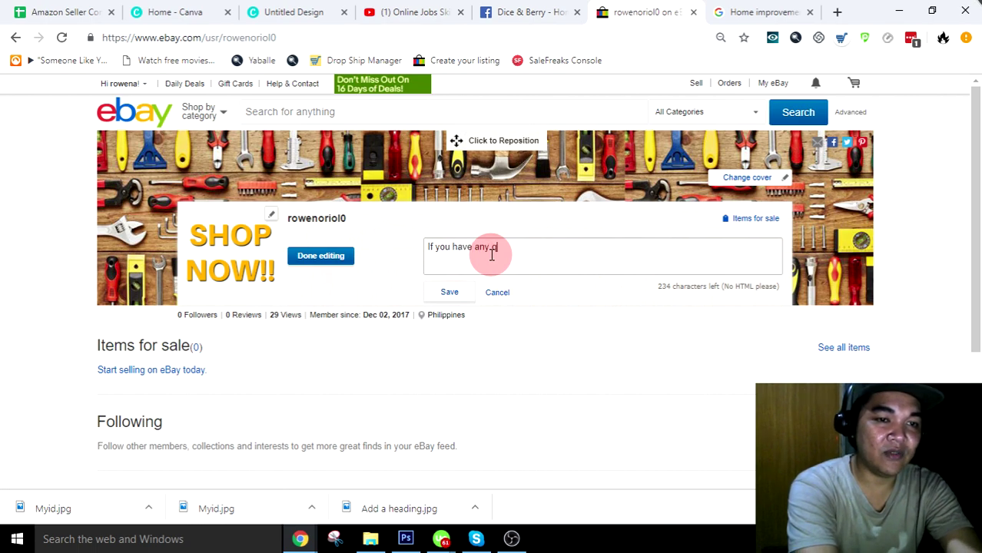
type("uestion")
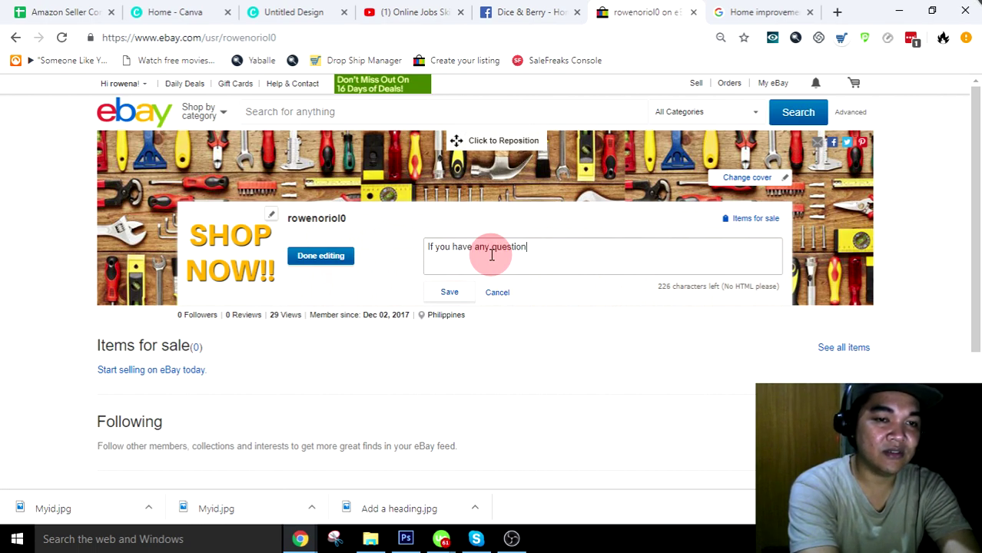
type("s,")
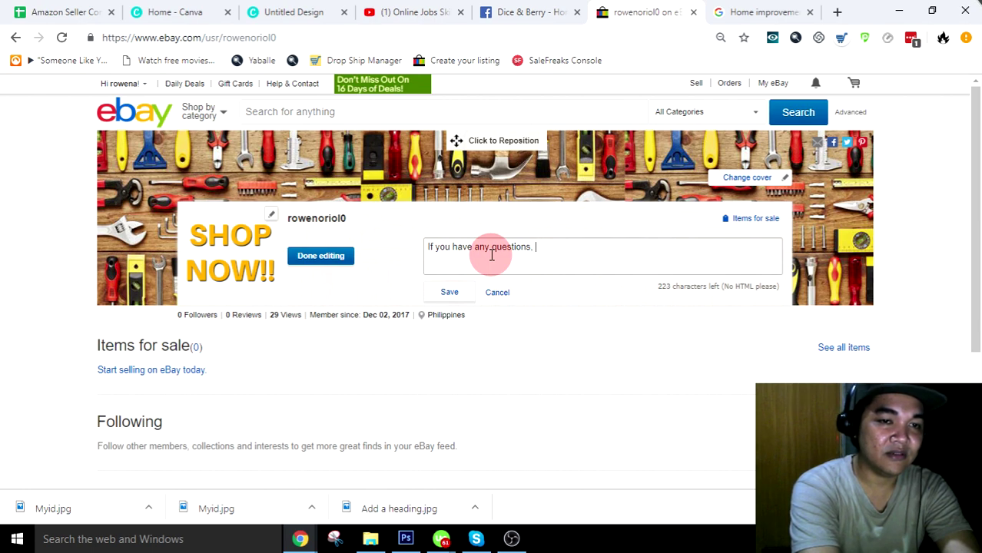
type(" Ffele")
key("BackSpace")
key("BackSpace")
key("BackSpace")
type("ele")
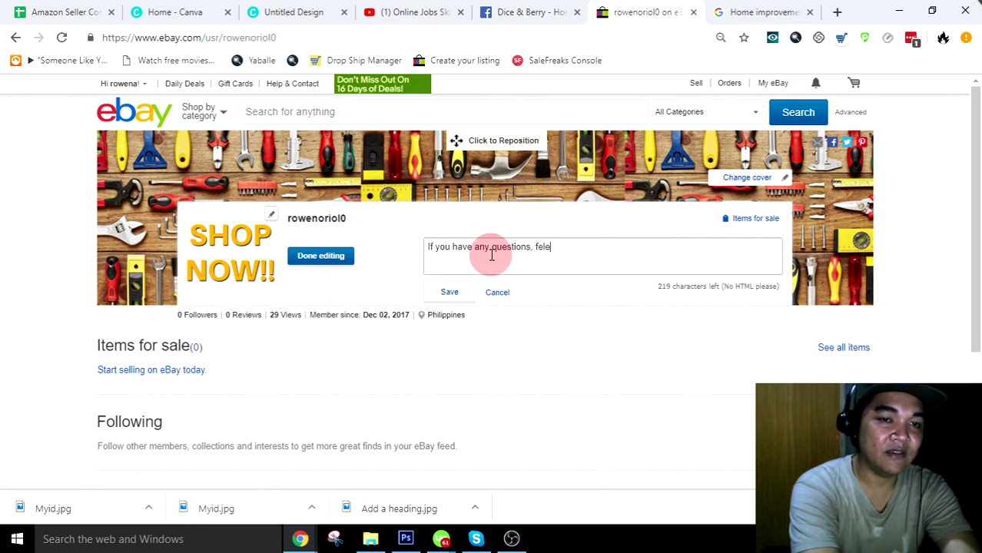
key("BackSpace")
key("BackSpace")
type("el free to con")
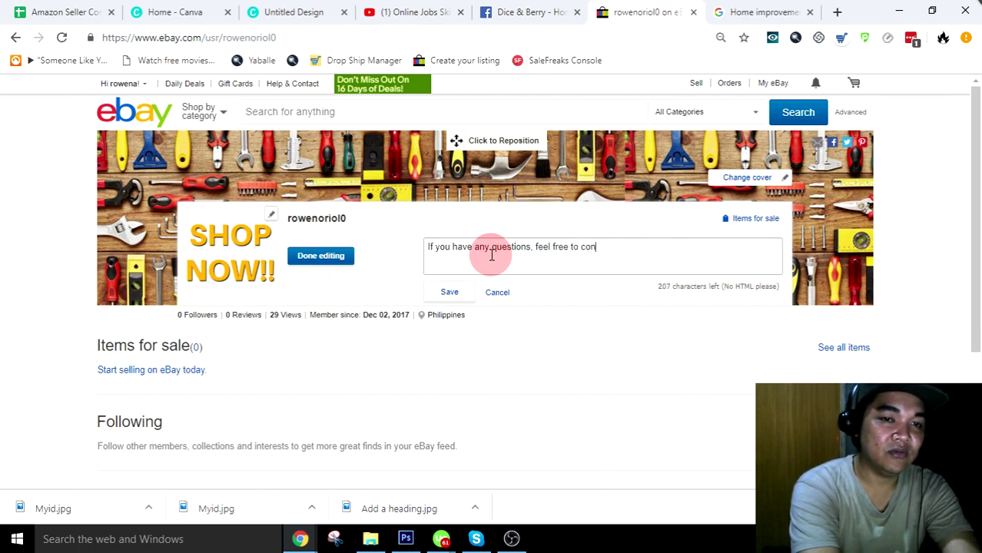
type("tact us!")
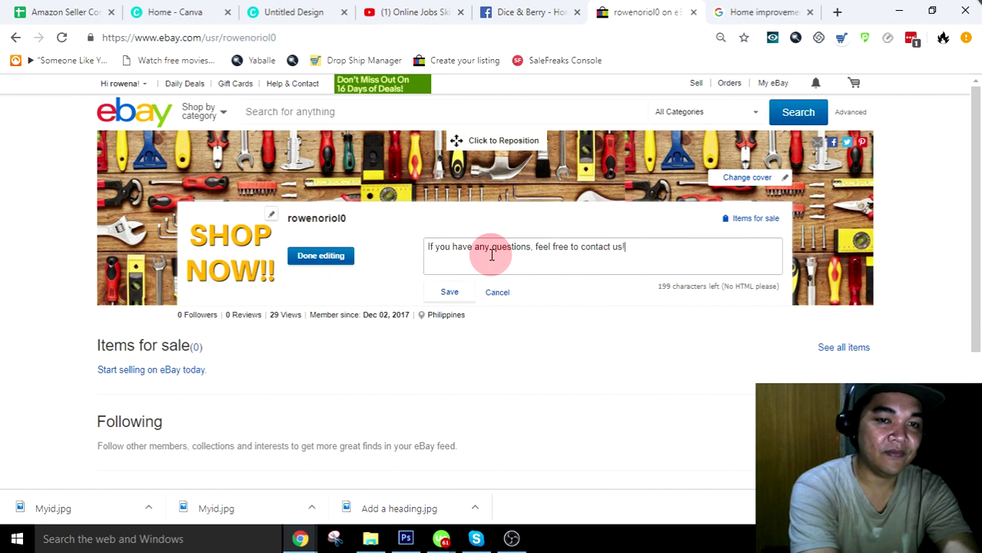
key("BackSpace")
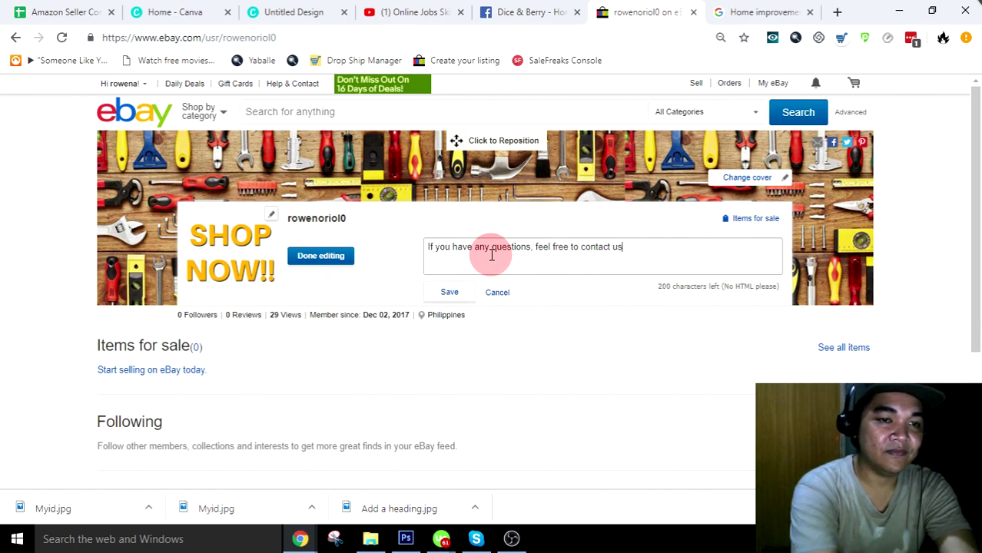